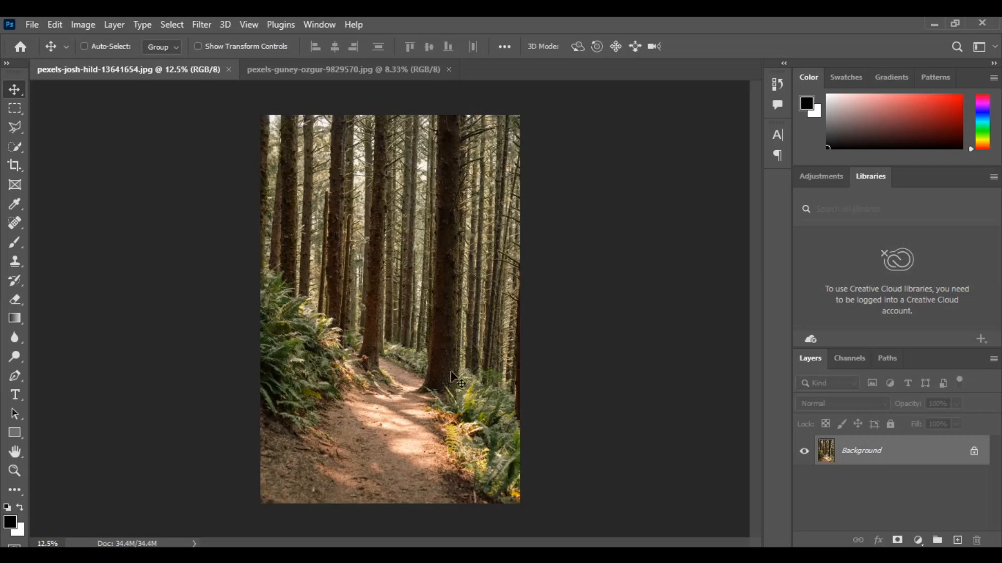
- Compare the forest path photo with the hiker photo, finishing on the hiker photo
left_click(350, 70)
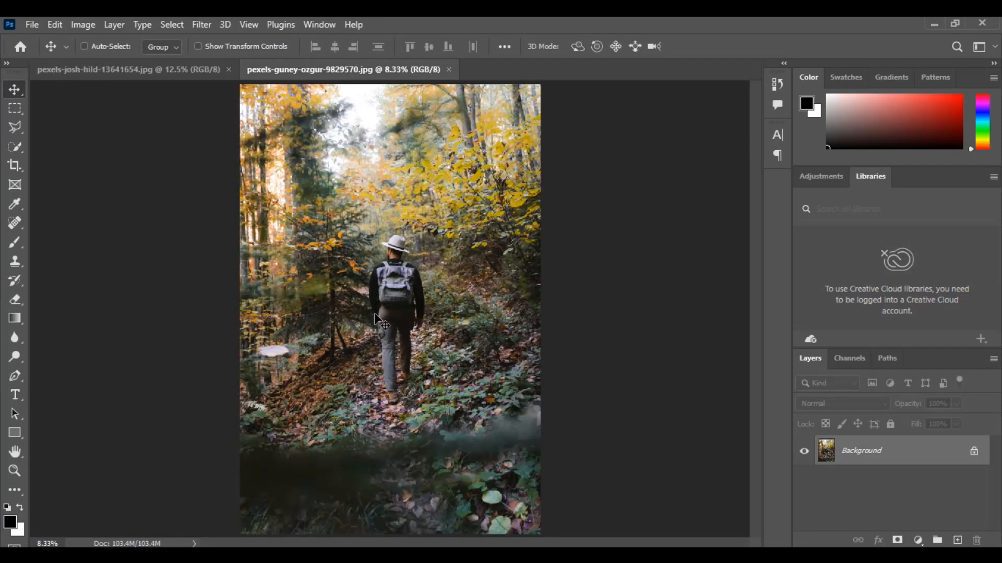
left_click(158, 70)
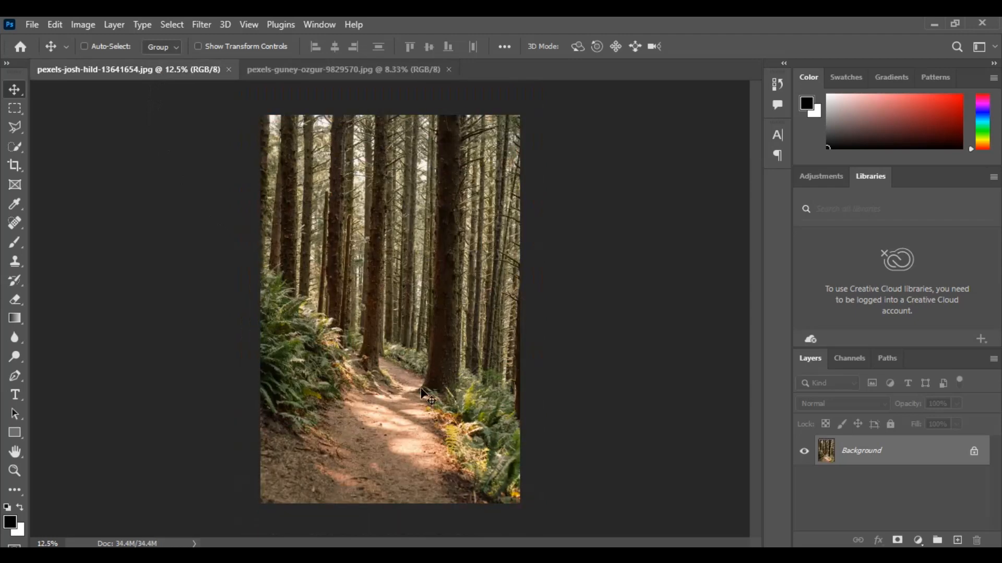
left_click(367, 65)
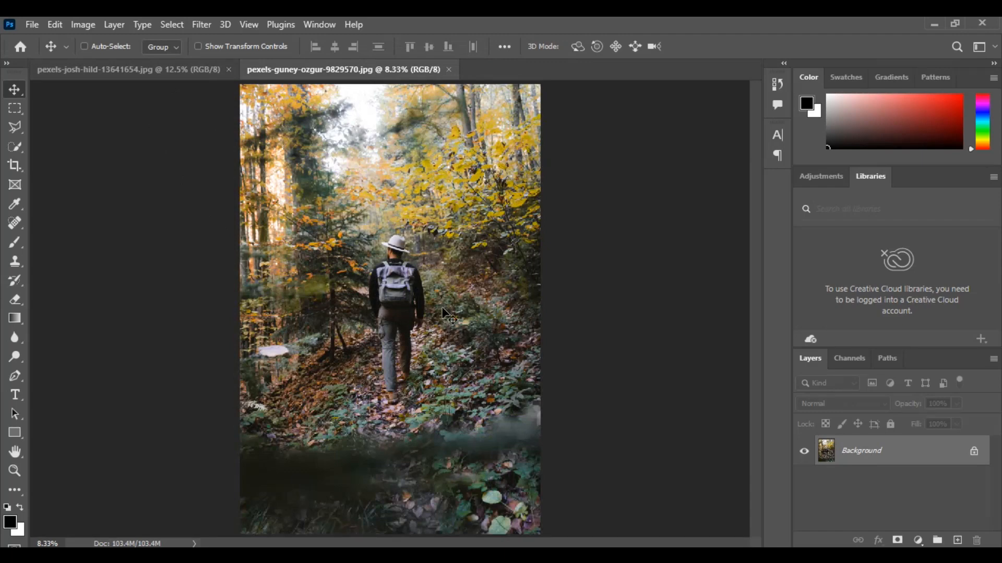
- Try selecting the hiker automatically with Select Subject, inspect the selection's outline, and deselect it
left_click(178, 23)
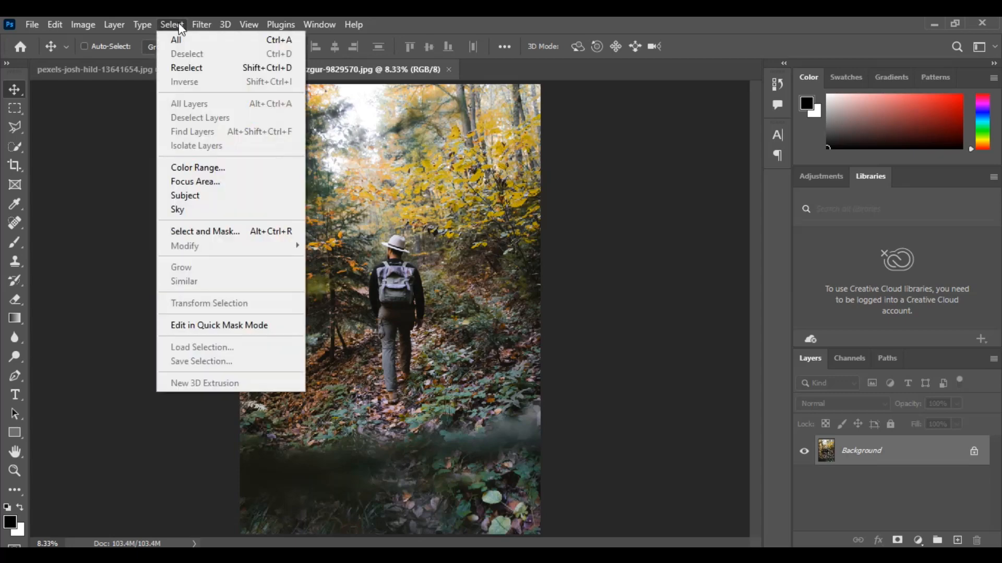
left_click(212, 196)
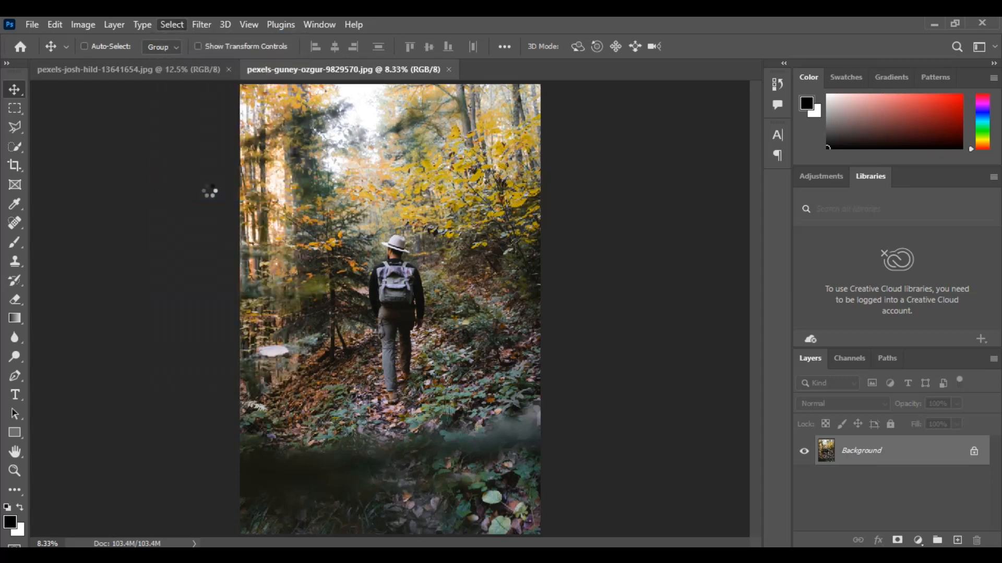
key("z")
left_click(399, 257)
left_click(399, 257)
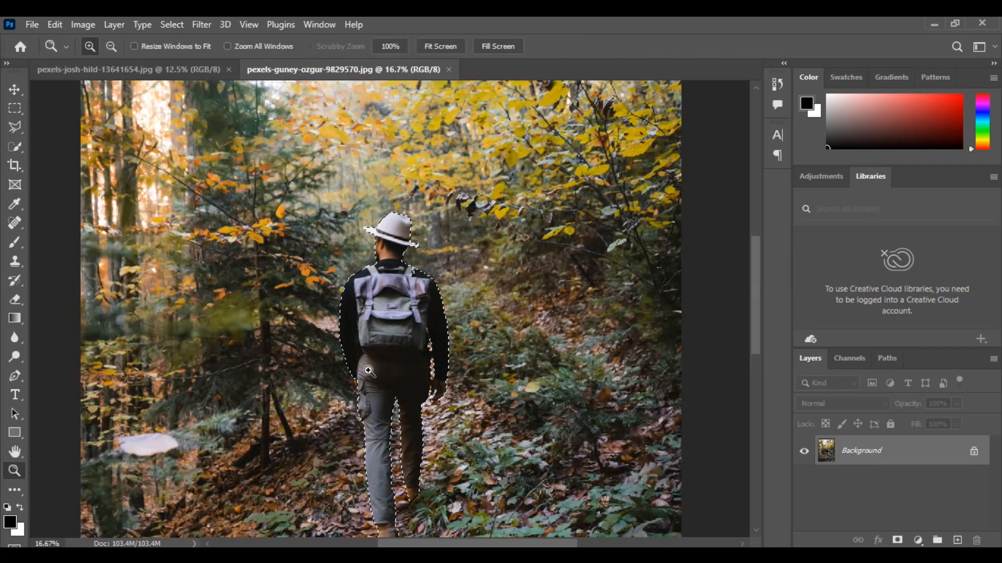
left_click(394, 319, "alt")
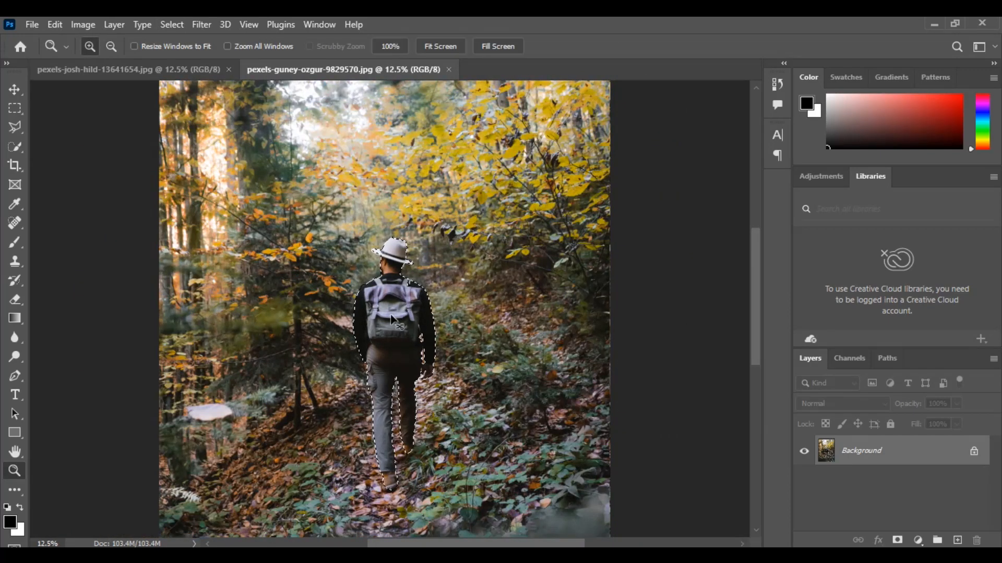
key("ctrl+d")
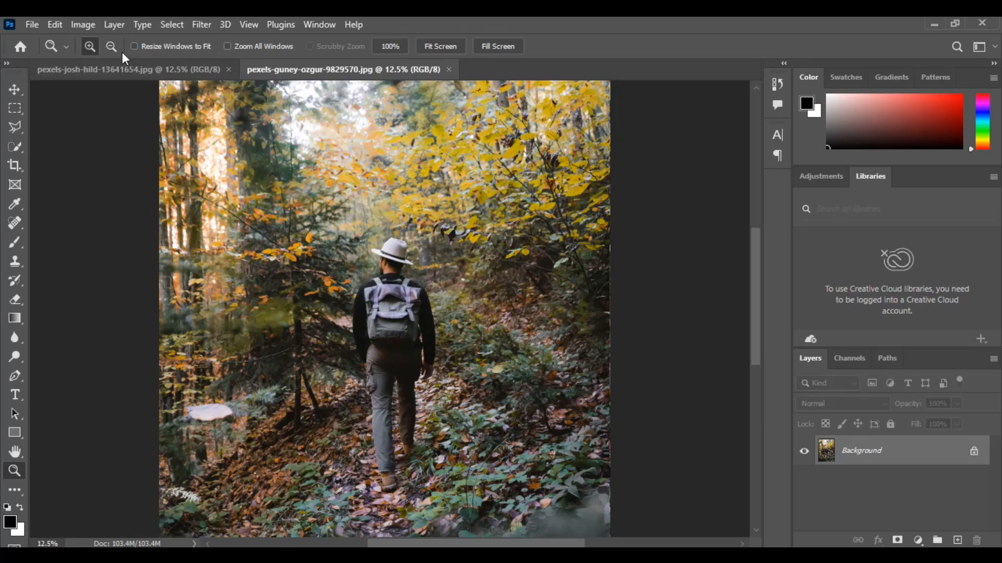
key("v")
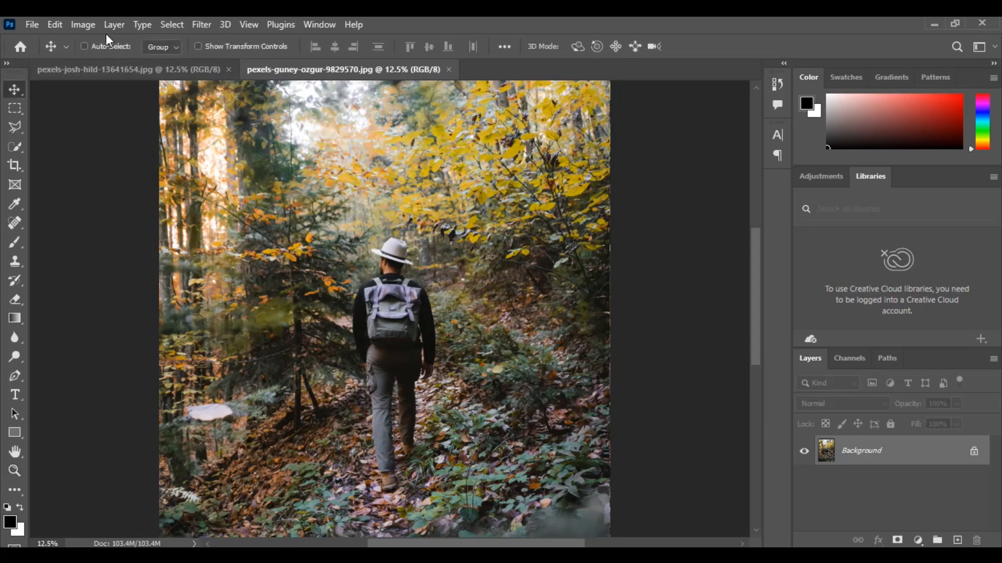
- Select the whole hiker, including hat and backpack, using the Object Selection tool in Rectangle mode
left_click(12, 147)
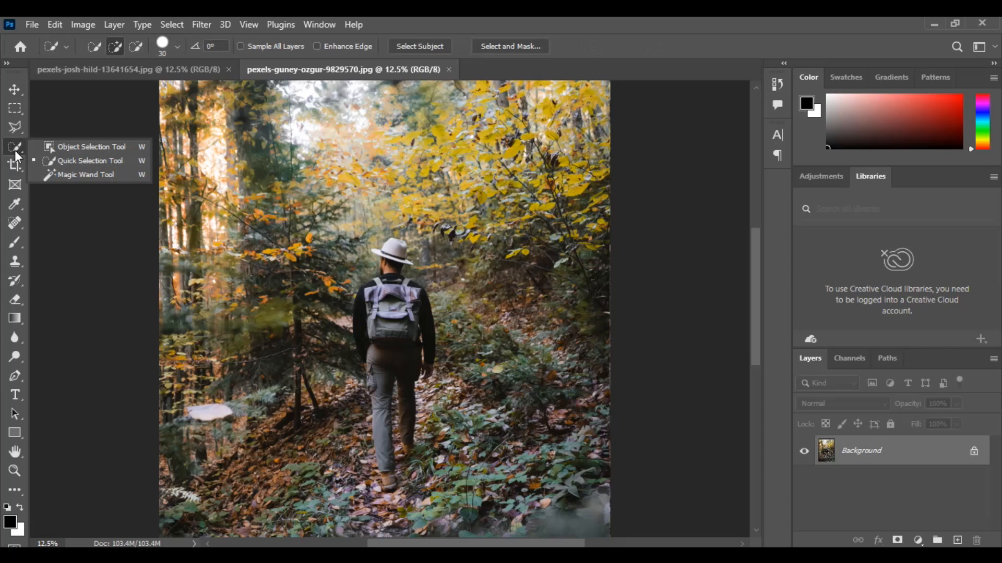
left_click(48, 148)
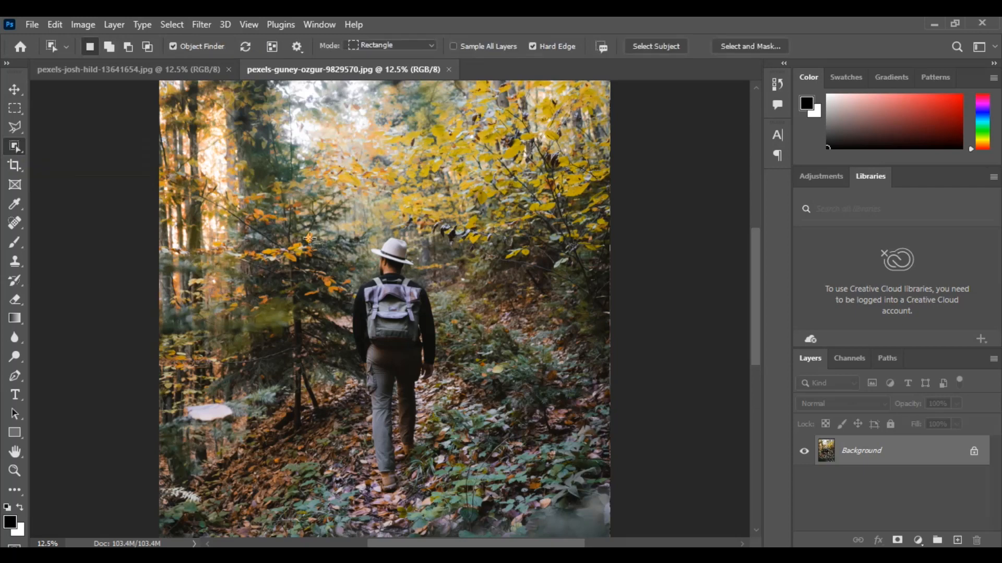
left_click_drag(305, 224, 495, 503)
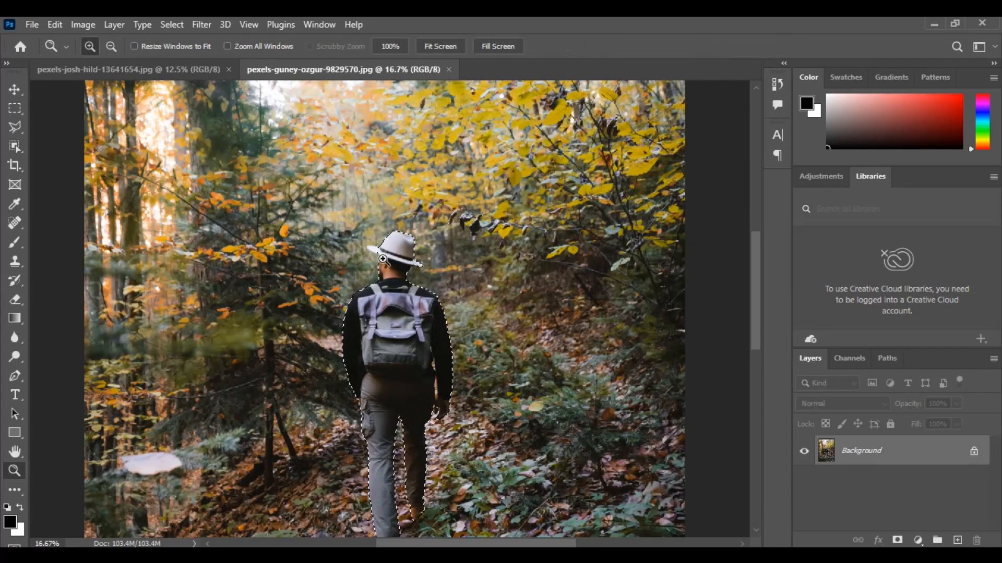
- Subtract the leaf-filled gap between the hiker's right hand and trousers from the selection using the Quick Selection tool
mouse_move(14, 146)
left_mouse_down()
mouse_move(59, 170)
mouse_move(66, 159)
left_mouse_up()
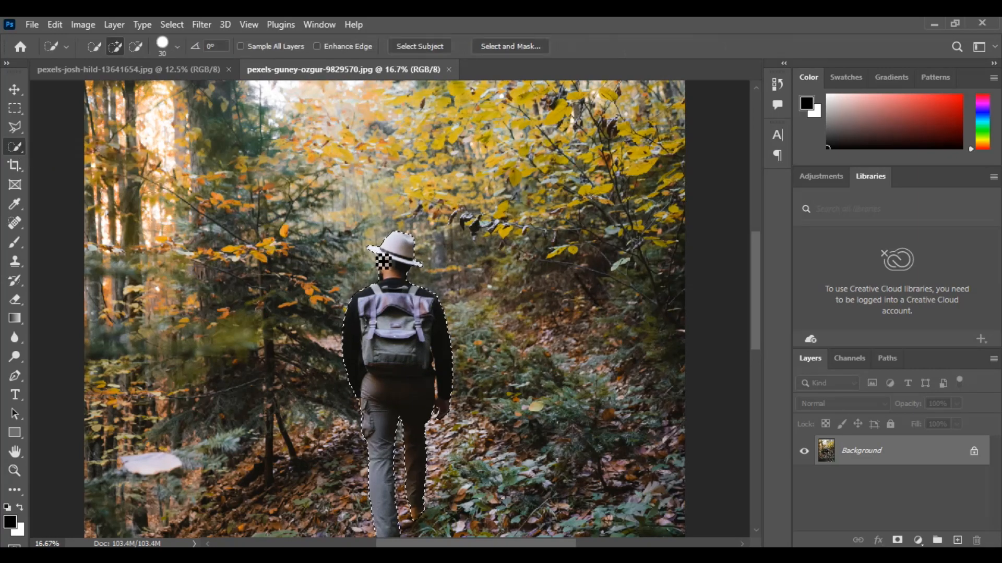
left_click(434, 428, "ctrl")
left_click(434, 427, "ctrl")
left_click(435, 428, "ctrl")
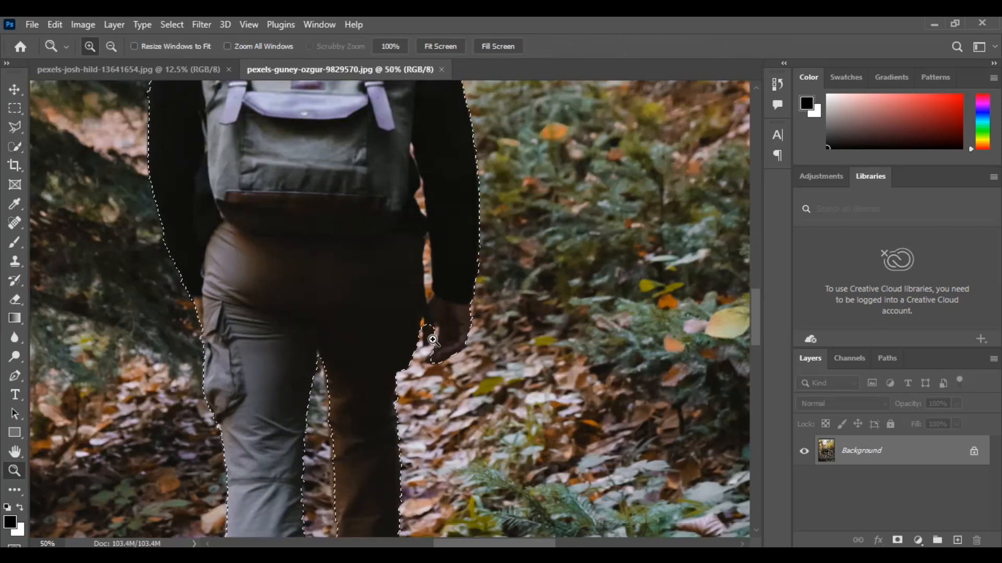
left_click(431, 376, "ctrl")
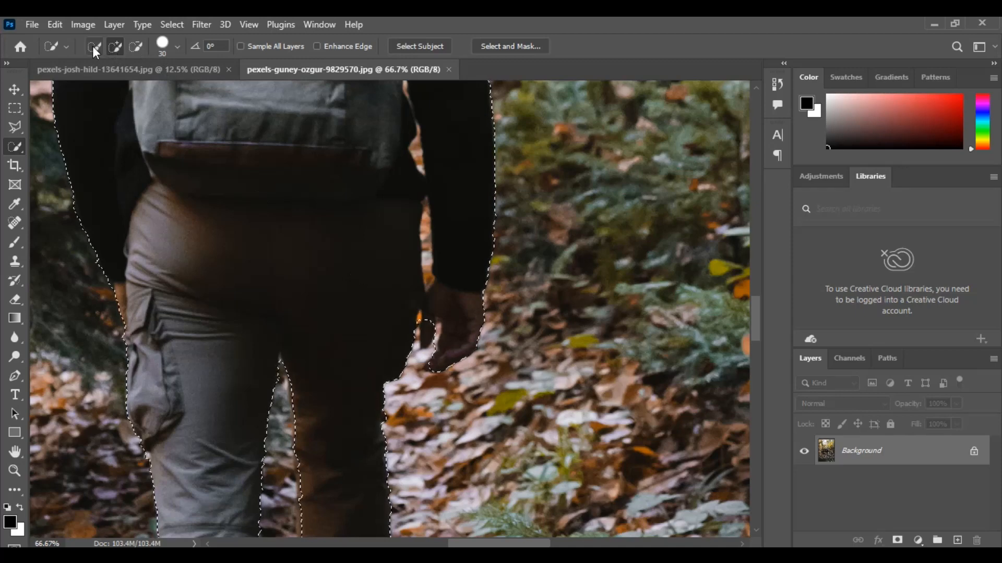
left_click(134, 46)
left_click_drag(429, 328, 428, 340)
key("ctrl+0")
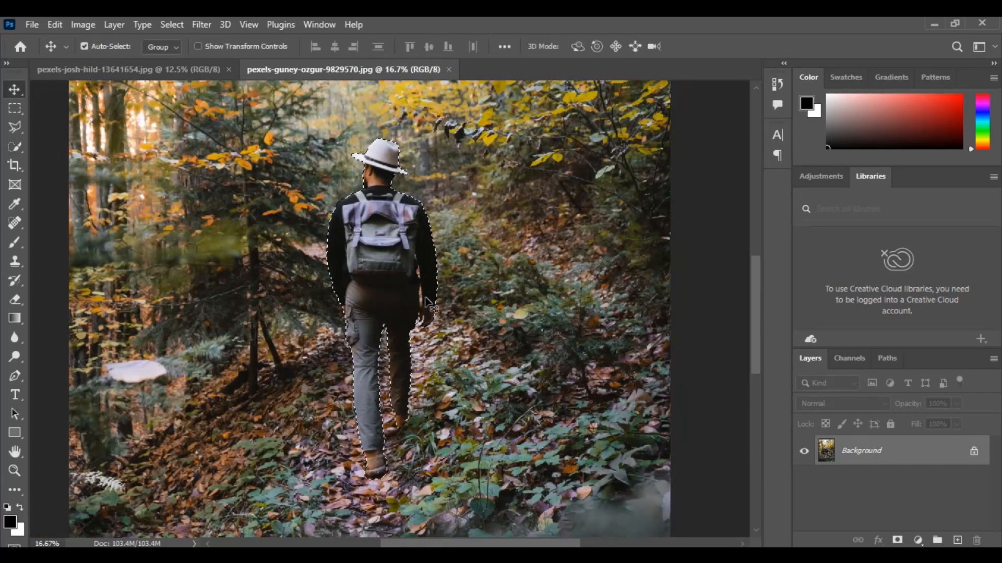
- Place the selected hiker into the forest path photo as a new layer and add a layer mask to it
left_click(177, 66)
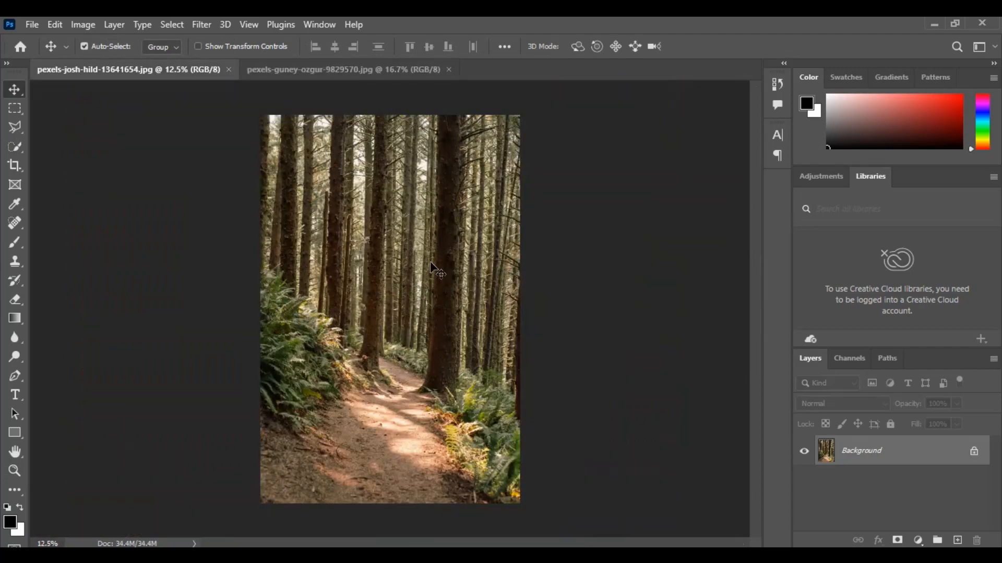
key("ctrl+v")
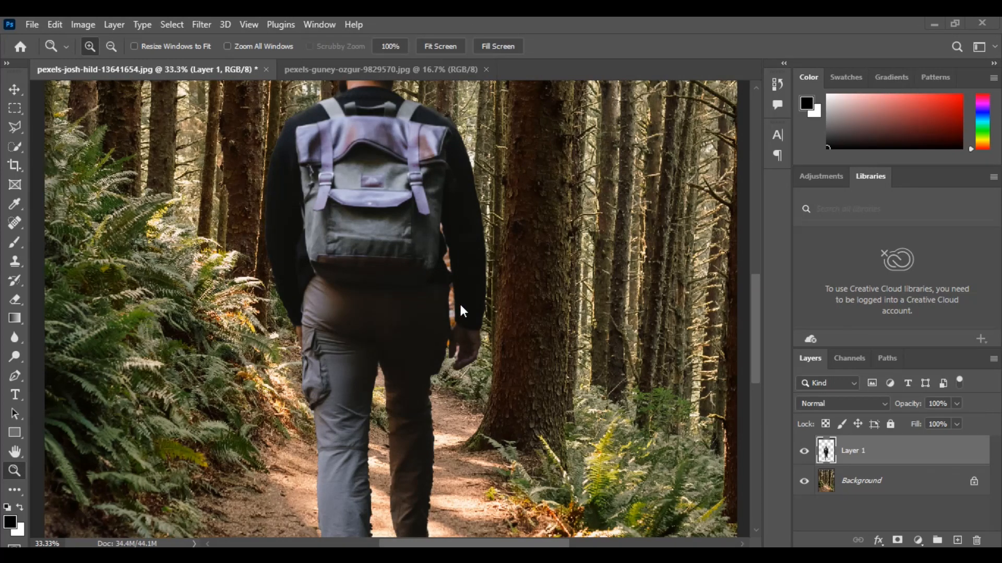
left_click(896, 540)
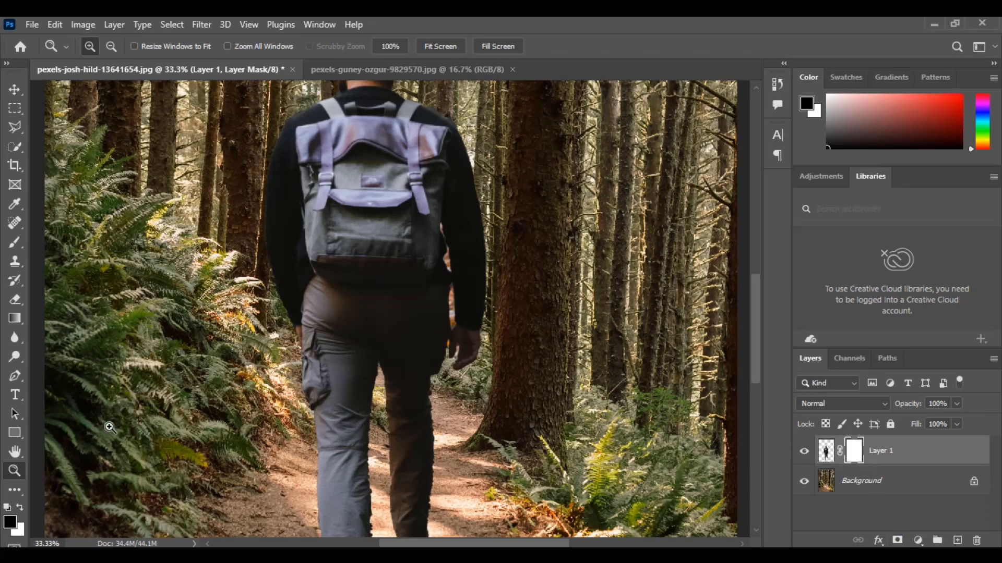
- Paint black on the layer mask with a size 20 brush to hide the leftover leaves between the hiker's right forearm and waist
left_click(469, 330)
key("b")
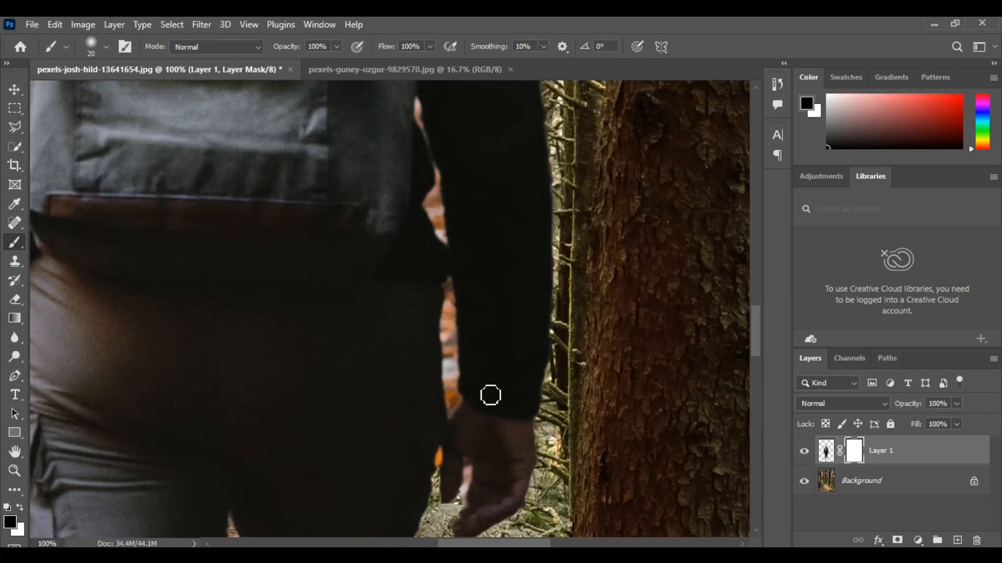
mouse_move(480, 394)
left_mouse_down()
mouse_move(499, 314)
mouse_move(495, 397)
mouse_move(510, 317)
mouse_move(506, 394)
mouse_move(512, 348)
mouse_move(500, 382)
mouse_move(517, 355)
mouse_move(493, 418)
mouse_move(518, 332)
mouse_move(508, 330)
mouse_move(511, 384)
mouse_move(480, 398)
mouse_move(497, 378)
mouse_move(496, 324)
mouse_move(506, 339)
mouse_move(484, 357)
mouse_move(484, 397)
mouse_move(478, 386)
mouse_move(480, 396)
mouse_move(458, 376)
left_mouse_up()
key("x")
key("x")
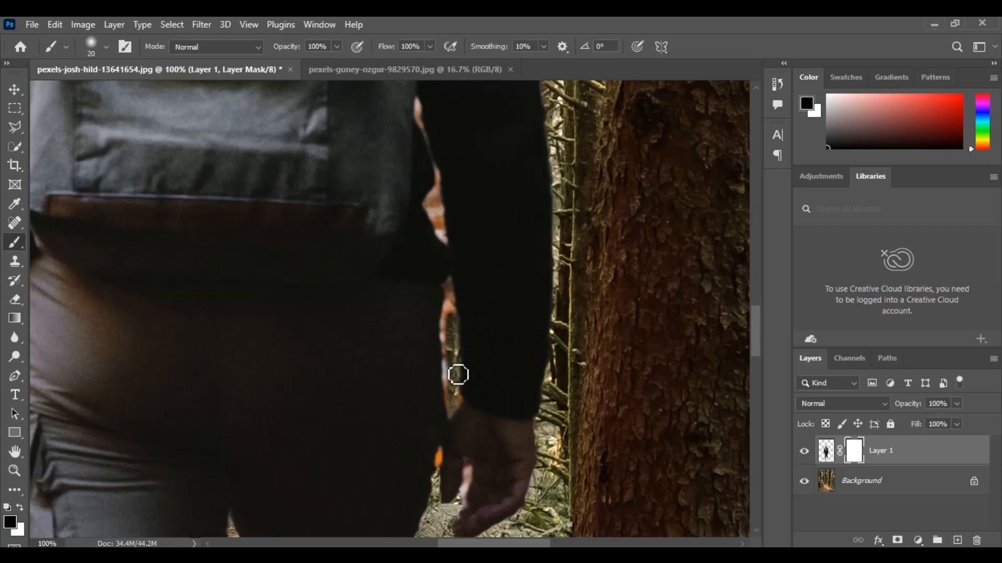
key("ctrl+space")
left_click(451, 370)
left_click(451, 370)
mouse_move(429, 312)
left_mouse_down()
mouse_move(424, 224)
mouse_move(416, 244)
mouse_move(433, 192)
mouse_move(428, 111)
mouse_move(439, 122)
mouse_move(453, 450)
left_mouse_up()
mouse_move(455, 233)
left_mouse_down()
mouse_move(441, 384)
mouse_move(444, 500)
left_mouse_up()
left_click_drag(437, 356, 447, 476)
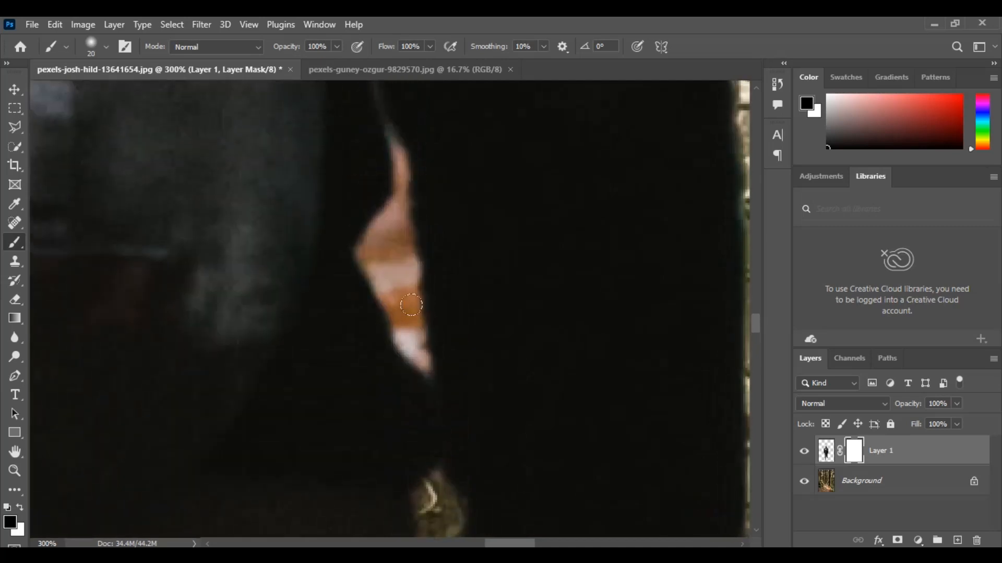
- Mask out the leftover orange background in the upper gap between the hiker's right arm and backpack
mouse_move(406, 338)
left_mouse_down()
mouse_move(417, 355)
mouse_move(401, 315)
mouse_move(402, 254)
left_mouse_up()
key("z")
key("ctrl+0")
left_click(417, 454)
left_click(417, 453)
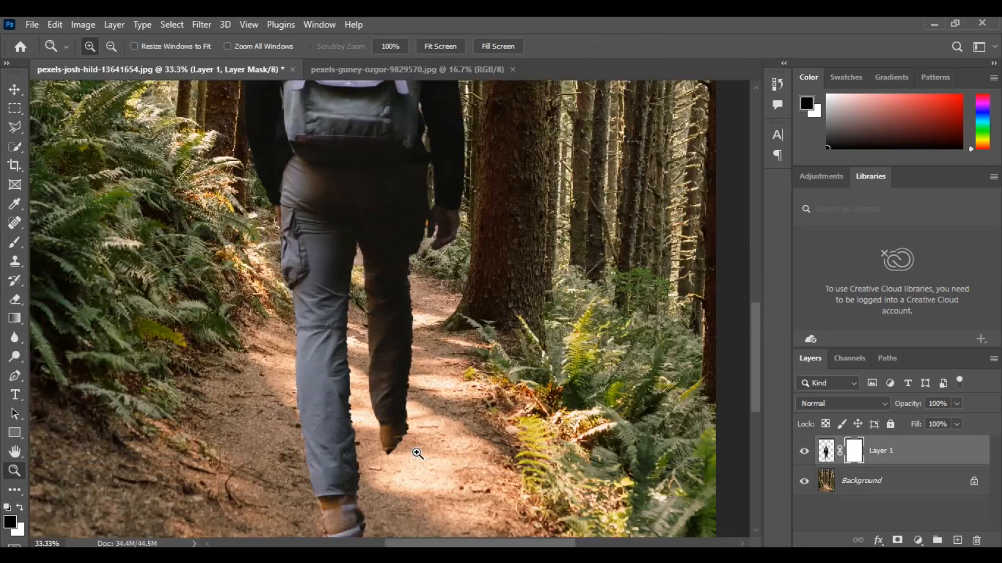
left_click(418, 453)
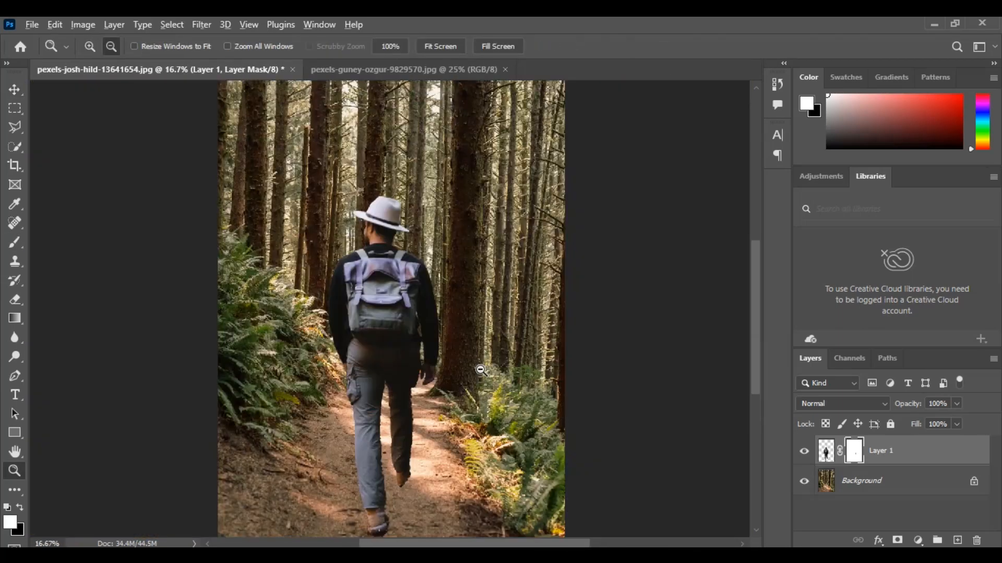
left_click(478, 370, "alt")
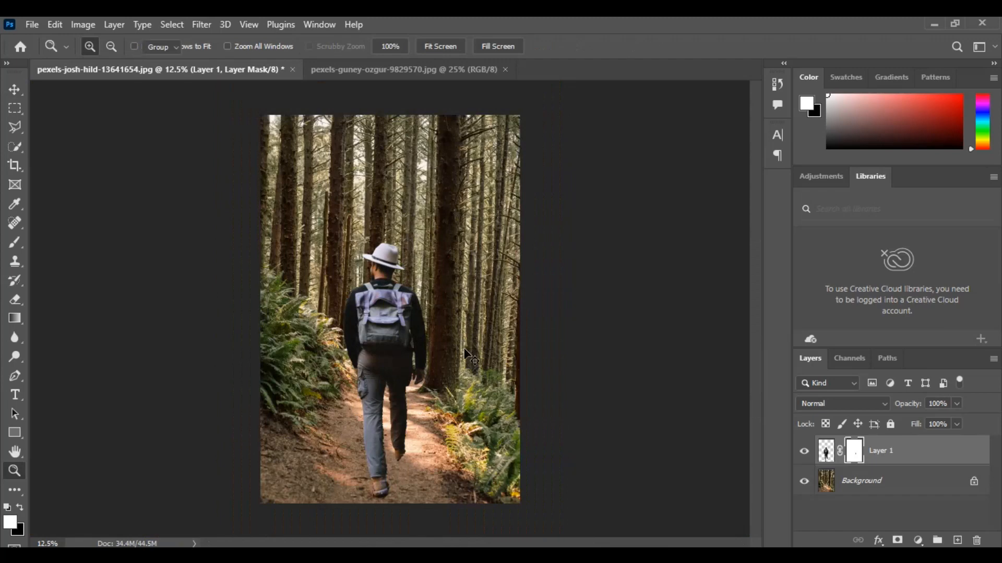
key("v")
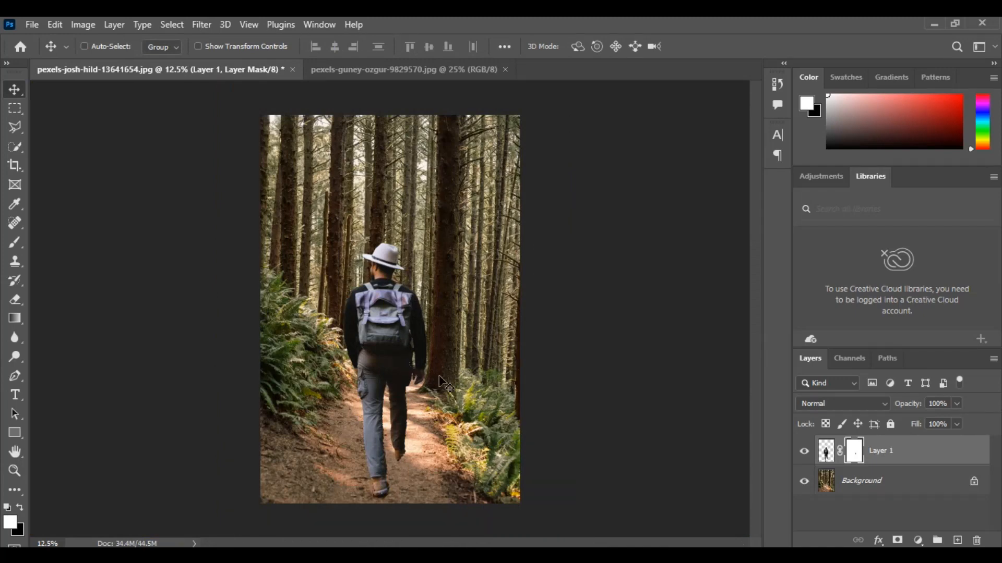
- Convert the masked hiker layer, Layer 1, to a smart object
right_click(825, 453)
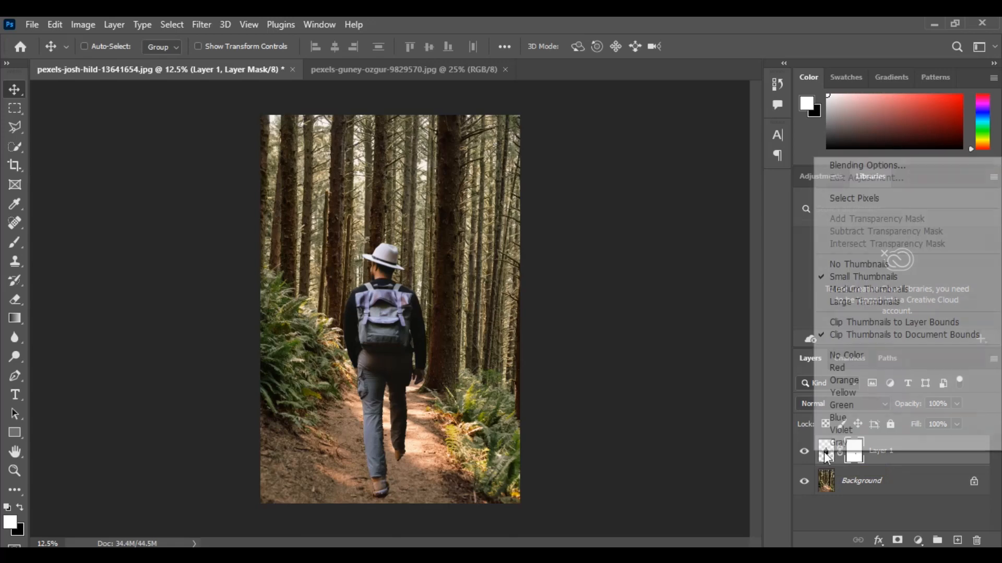
left_click(907, 461)
right_click(907, 454)
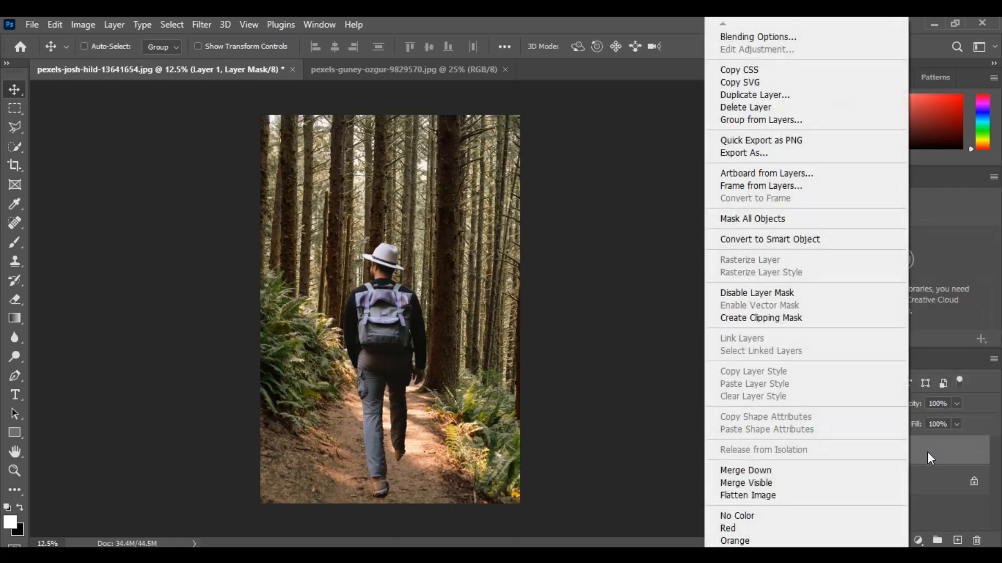
left_click(819, 239)
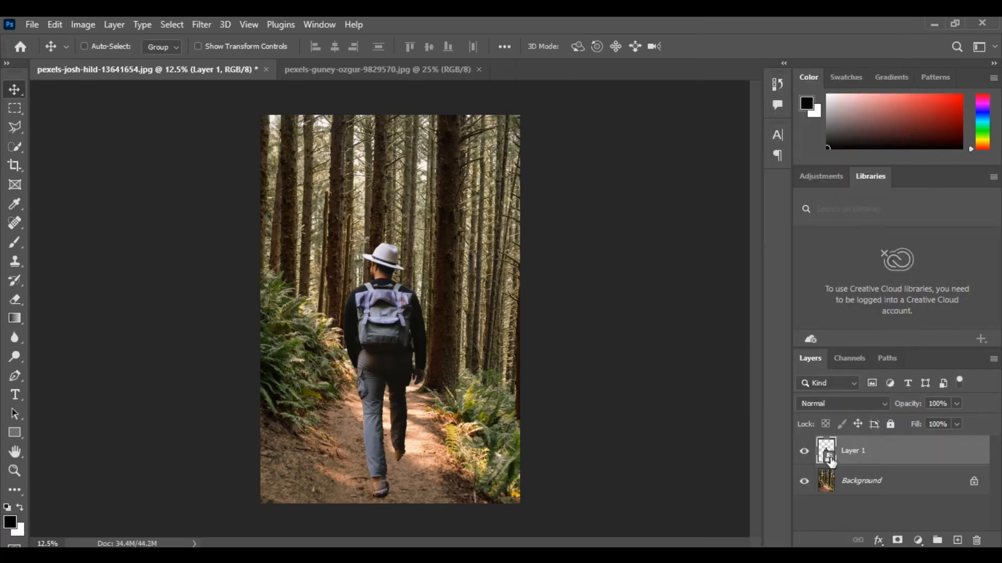
- Scale the hiker down proportionally with Free Transform and reposition him over the middle of the path
key("ctrl+t")
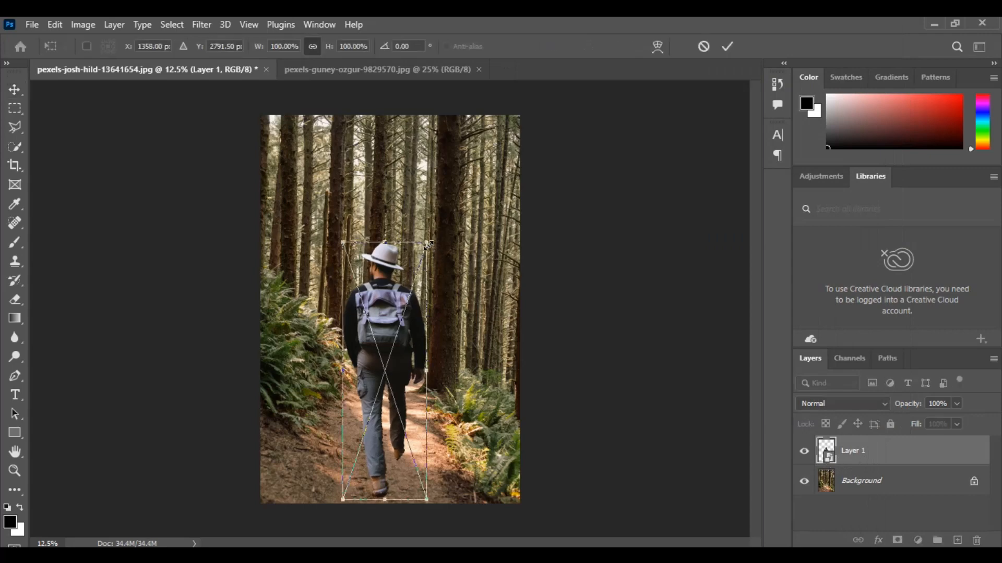
left_click_drag(424, 245, 412, 312)
mouse_move(378, 401)
left_mouse_down()
mouse_move(404, 383)
mouse_move(396, 397)
left_mouse_up()
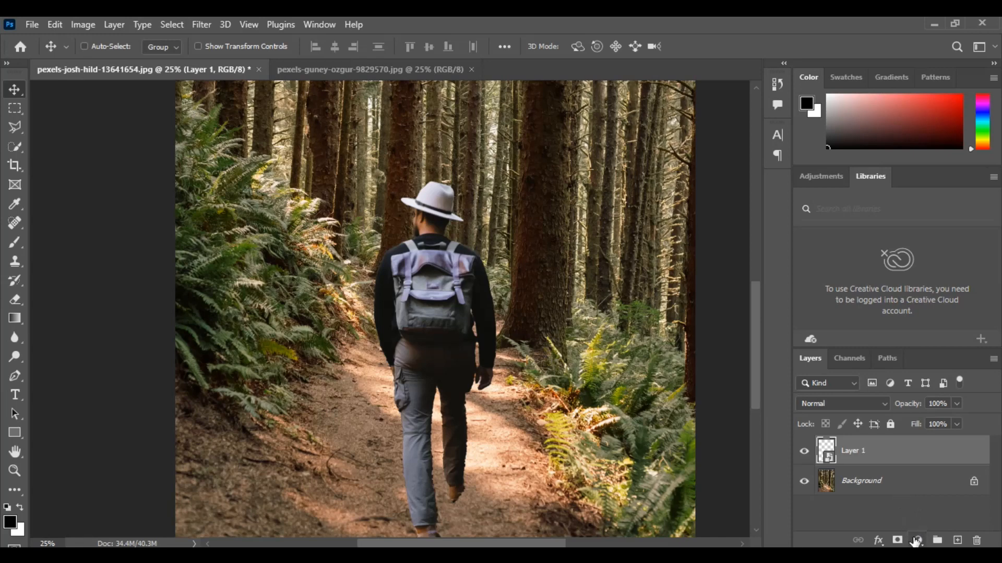
- Apply Curves to Layer 1, shaping the RGB curve with input/output points 58/42, 128/129 and 195/218
left_click(82, 25)
mouse_move(116, 64)
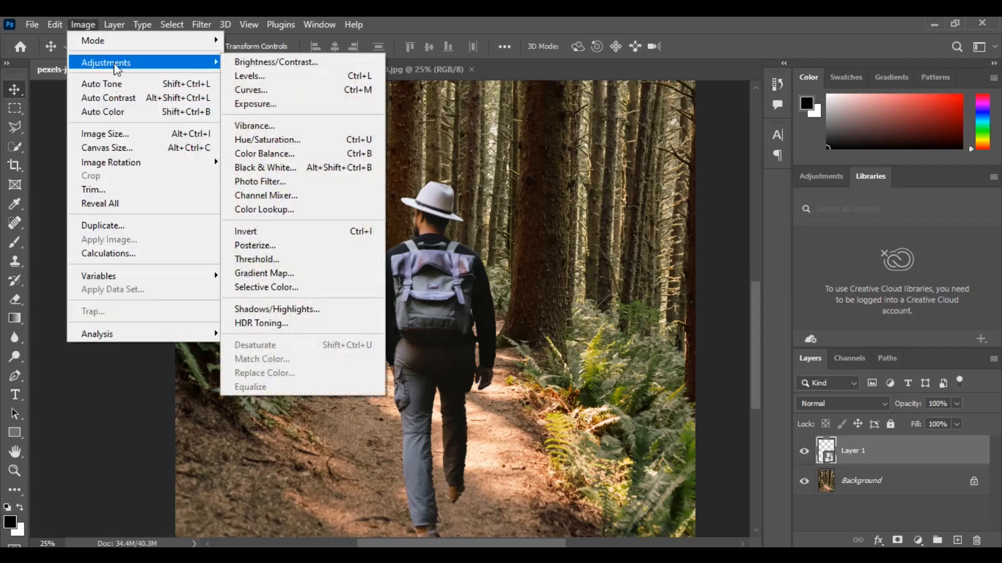
left_click(261, 91)
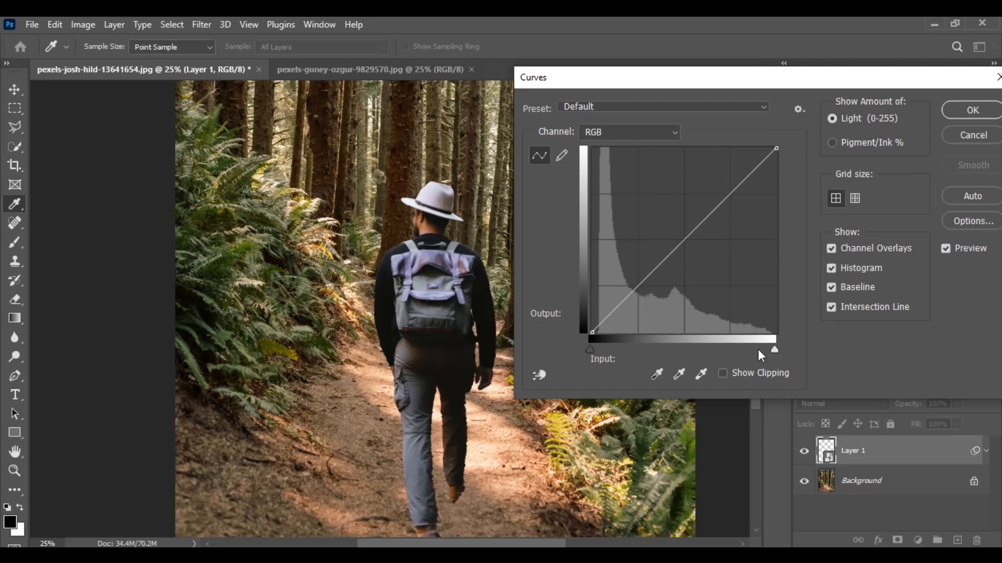
left_click_drag(632, 293, 620, 265)
key("ctrl+z")
left_click(632, 303)
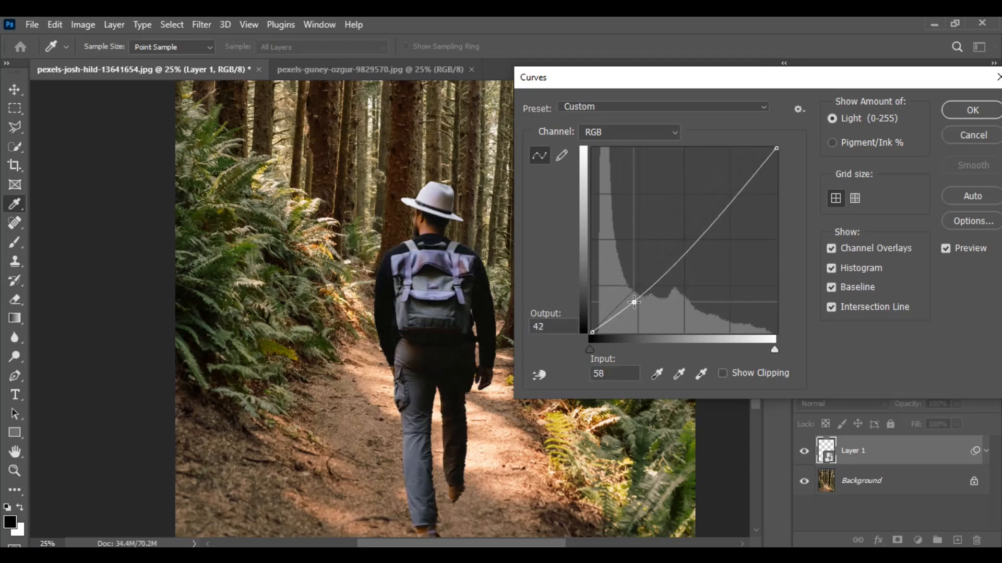
left_click(687, 243)
left_click_drag(688, 243, 684, 239)
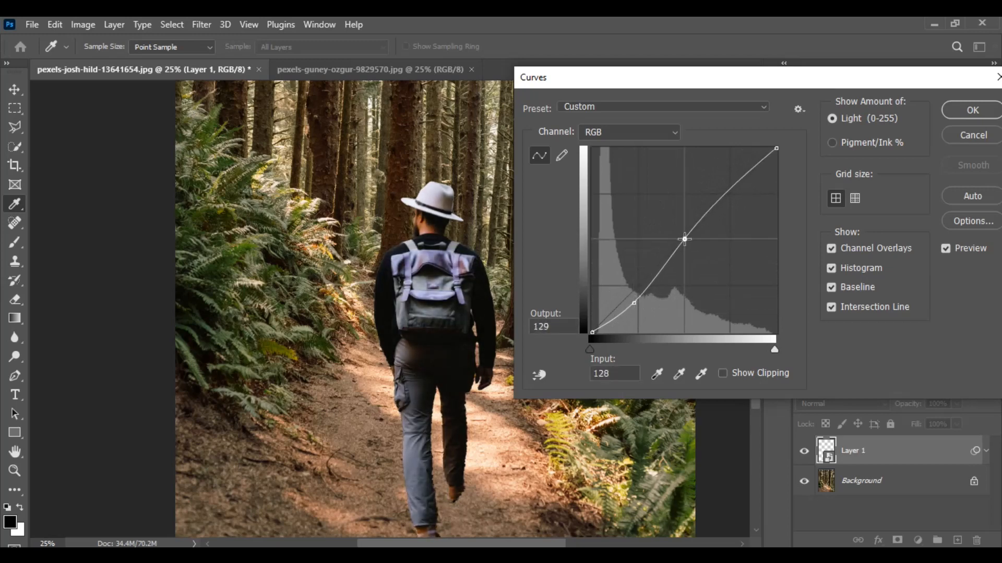
left_click_drag(734, 183, 733, 175)
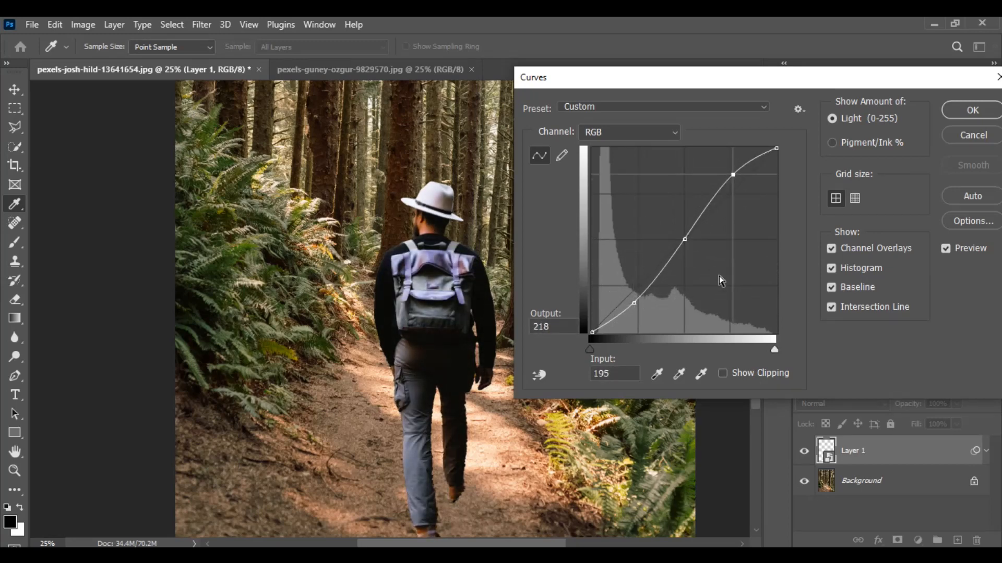
- Shape the Red curve by slightly lowering the shadows and midtones and raising the highlights at input 206 to output 216
left_click(593, 133)
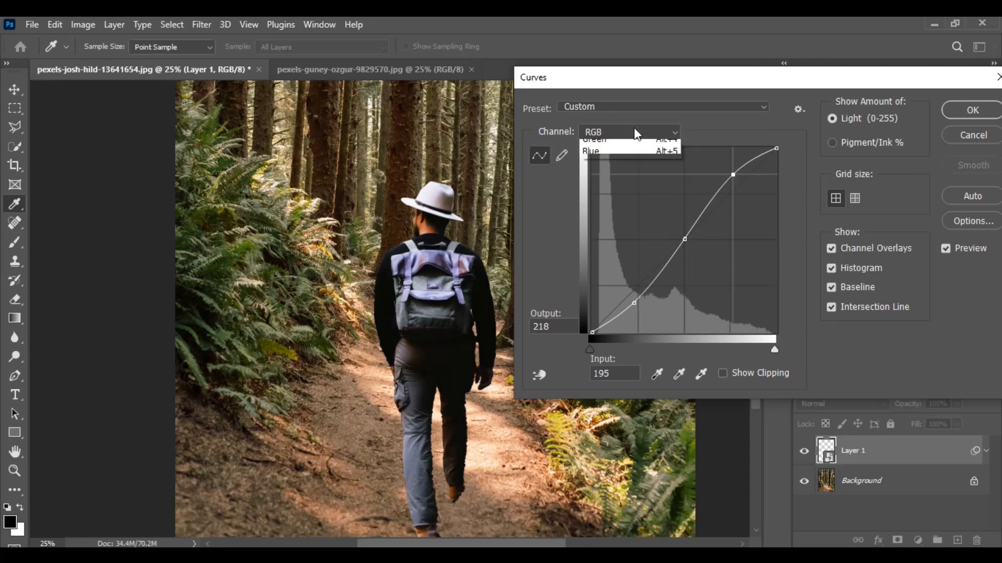
left_click(619, 157)
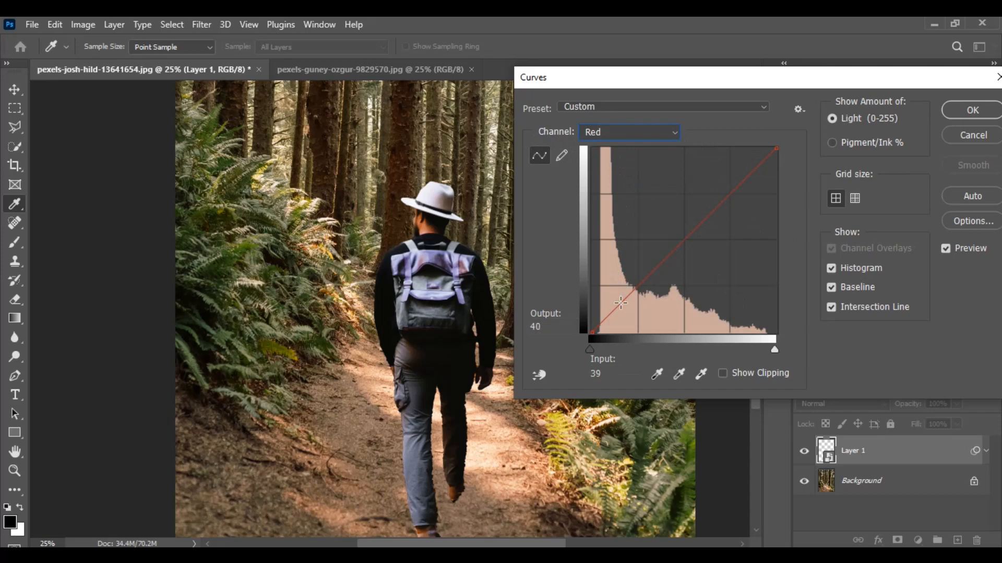
left_click_drag(620, 303, 623, 304)
left_click_drag(682, 245, 685, 246)
left_click_drag(744, 178, 740, 176)
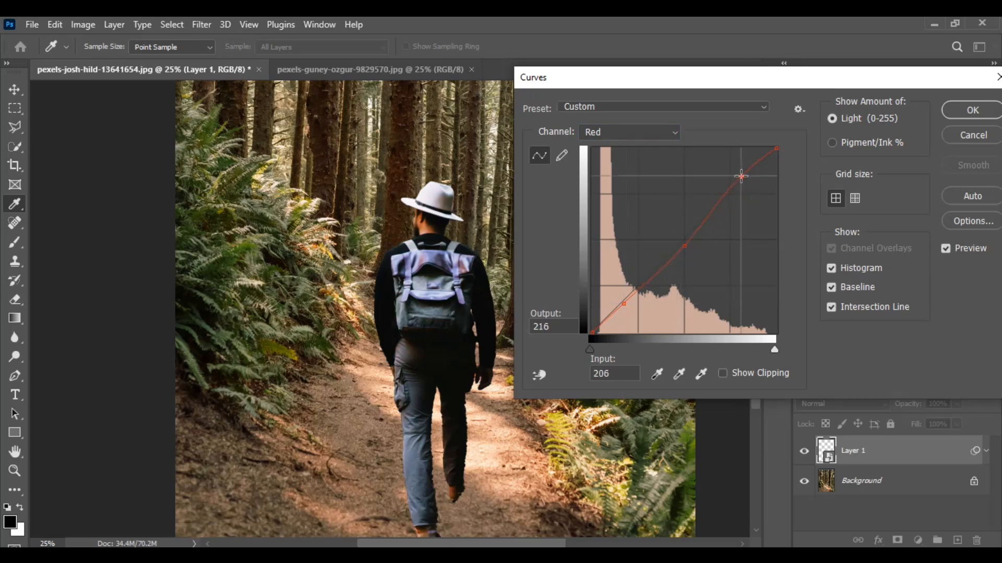
- Add a shadow point to the Green curve at input 43, output 41
left_click(674, 134)
left_click(655, 171)
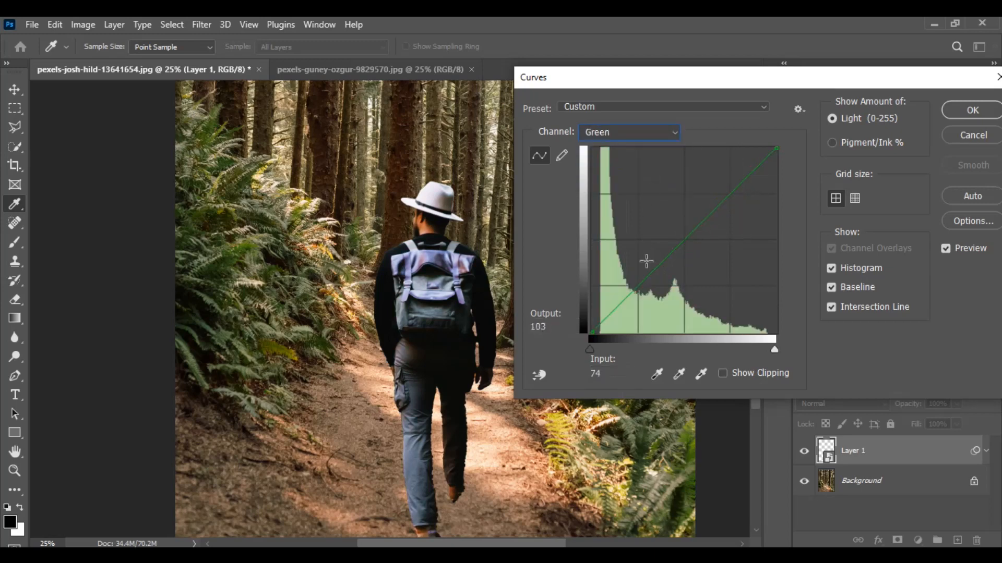
left_click_drag(622, 302, 623, 302)
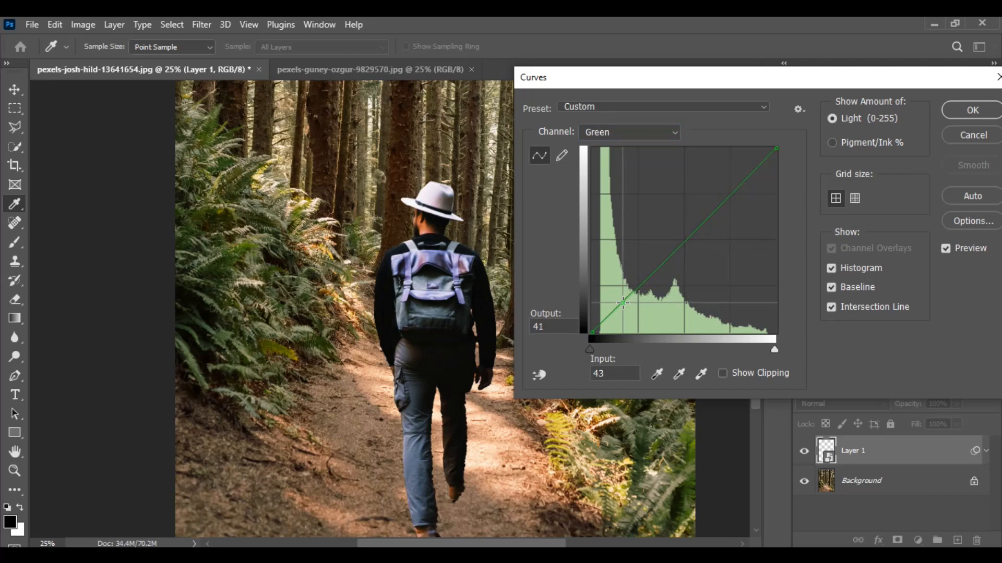
- Set a Blue curve shadow point at input 55, output 45, add a midtone point, and apply the Curves adjustment
left_click(669, 131)
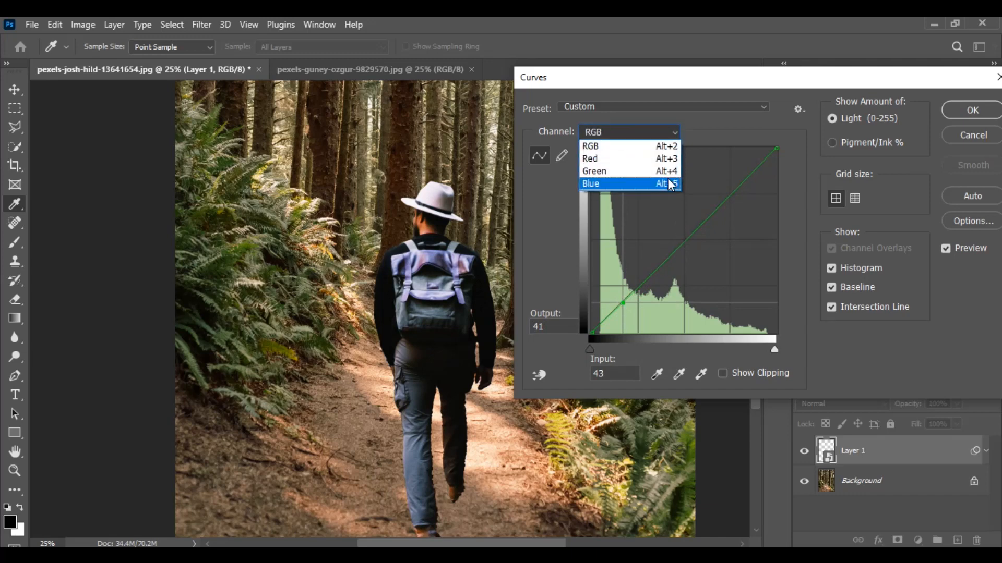
left_click(664, 183)
left_click(630, 298)
left_click_drag(631, 299, 631, 299)
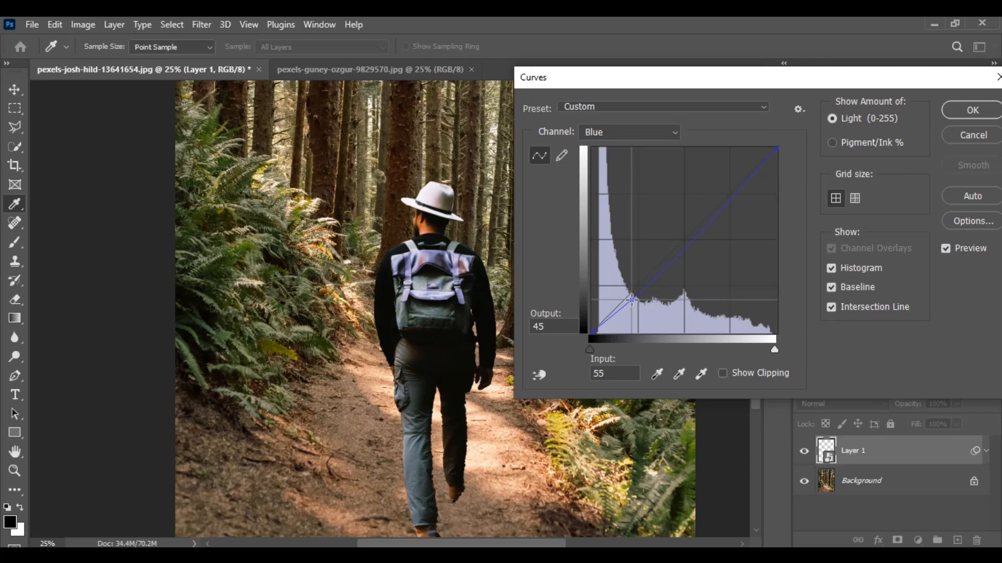
mouse_move(699, 235)
left_mouse_down()
mouse_move(704, 244)
mouse_move(694, 236)
left_mouse_up()
key("Return")
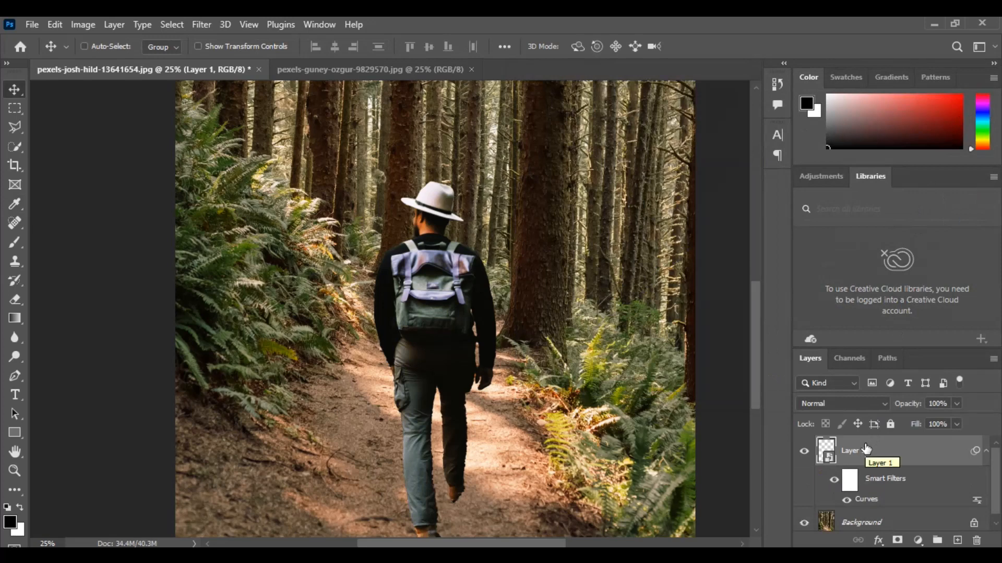
- Compare the hiker with and without the smart filters and review the Curves filter's settings without changing them
scroll(865, 450, "down", 1)
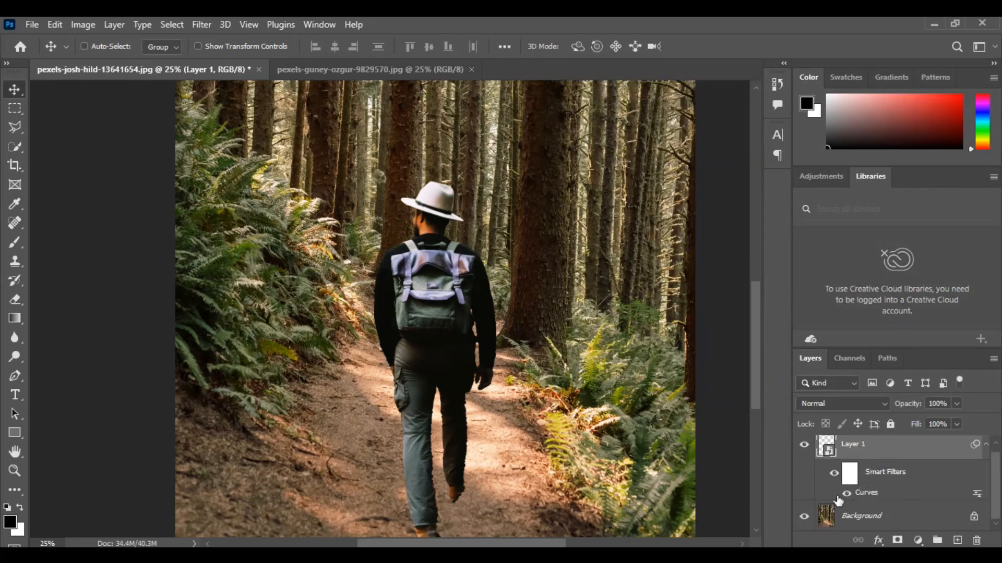
left_click(834, 473)
left_click(834, 476)
left_click(835, 476)
left_click(835, 475)
double_click(867, 493)
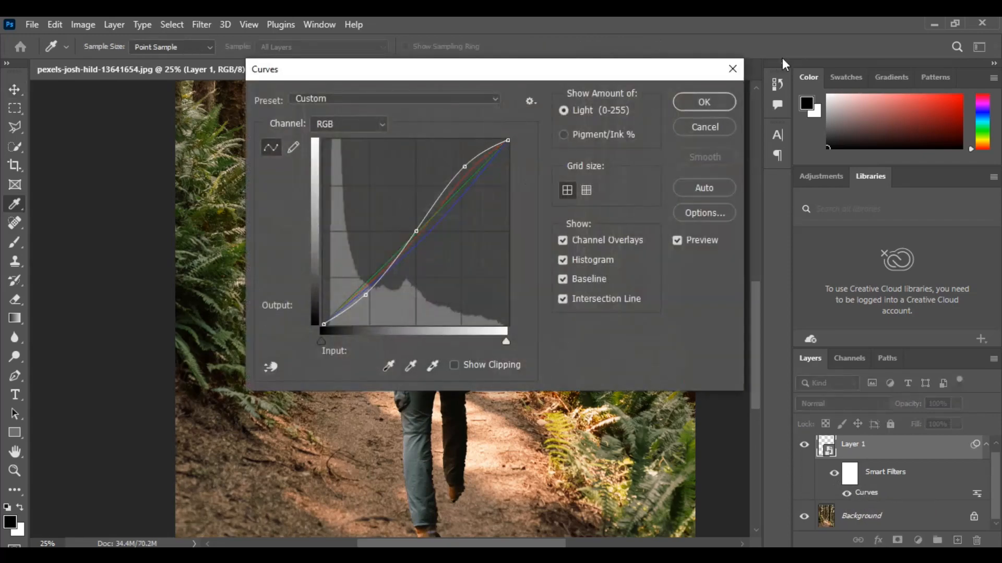
left_click(738, 64)
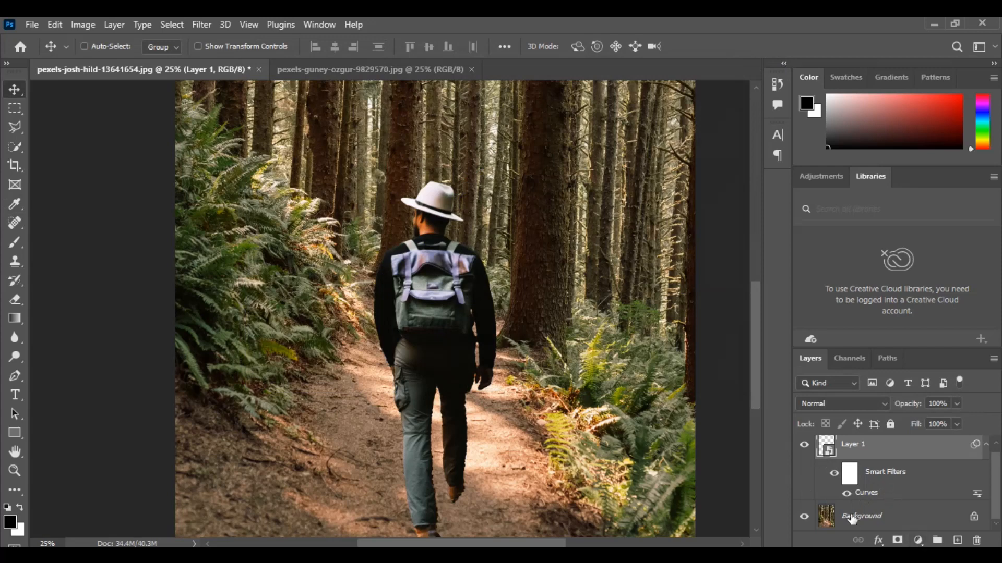
left_click(857, 452)
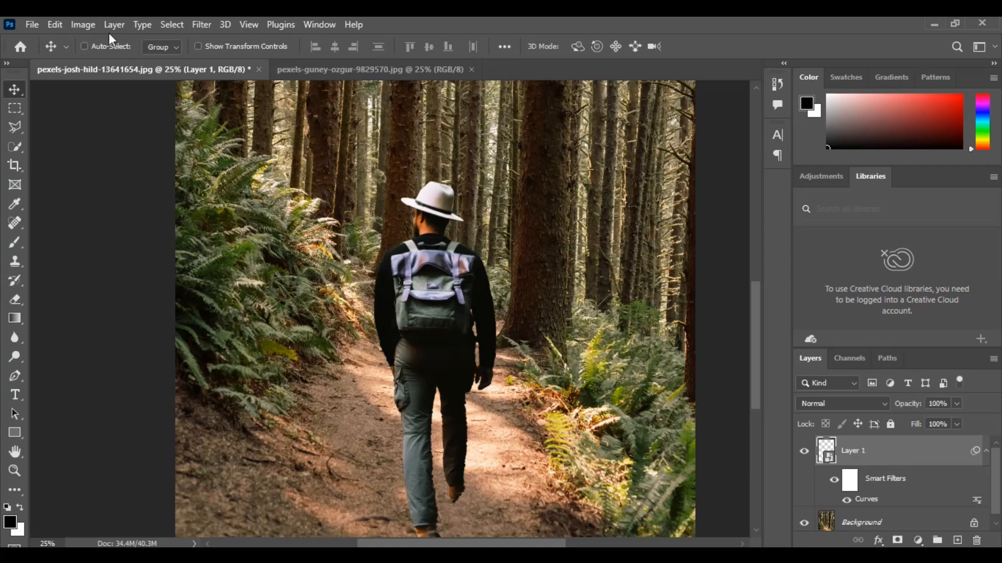
left_click(85, 24)
mouse_move(104, 63)
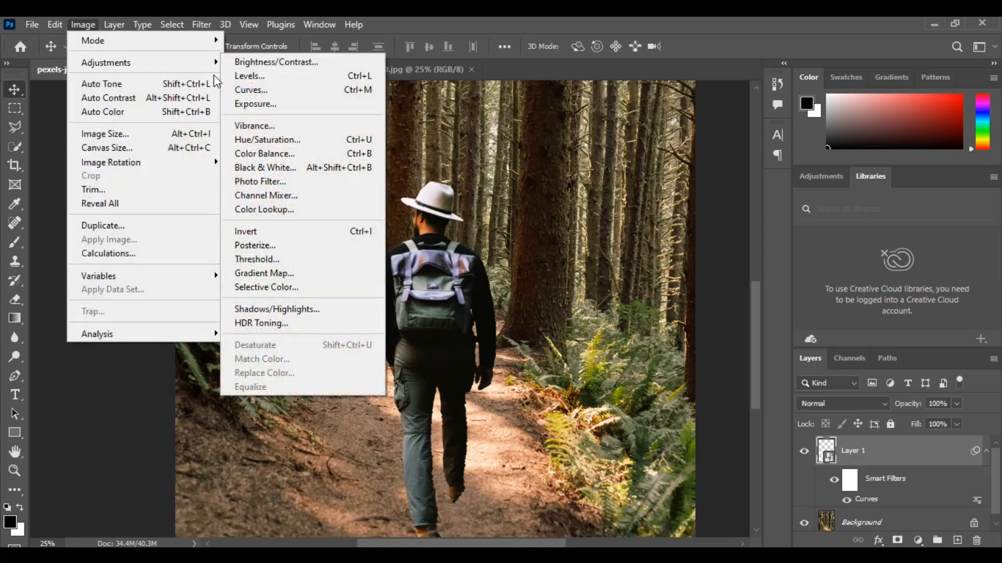
left_click(269, 66)
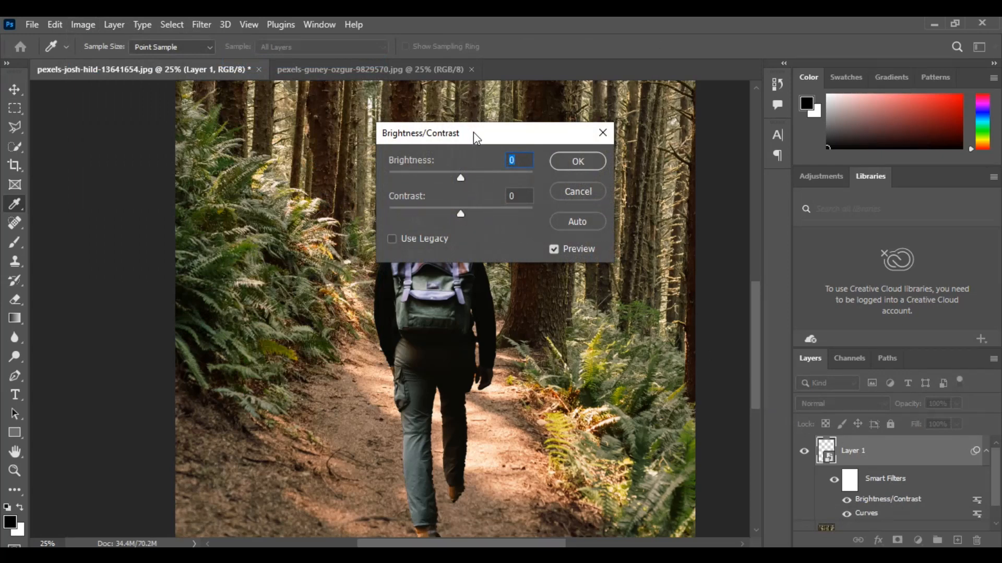
left_click_drag(473, 133, 557, 128)
left_click_drag(546, 175, 579, 176)
mouse_move(548, 211)
left_mouse_down()
mouse_move(578, 210)
mouse_move(547, 212)
left_mouse_up()
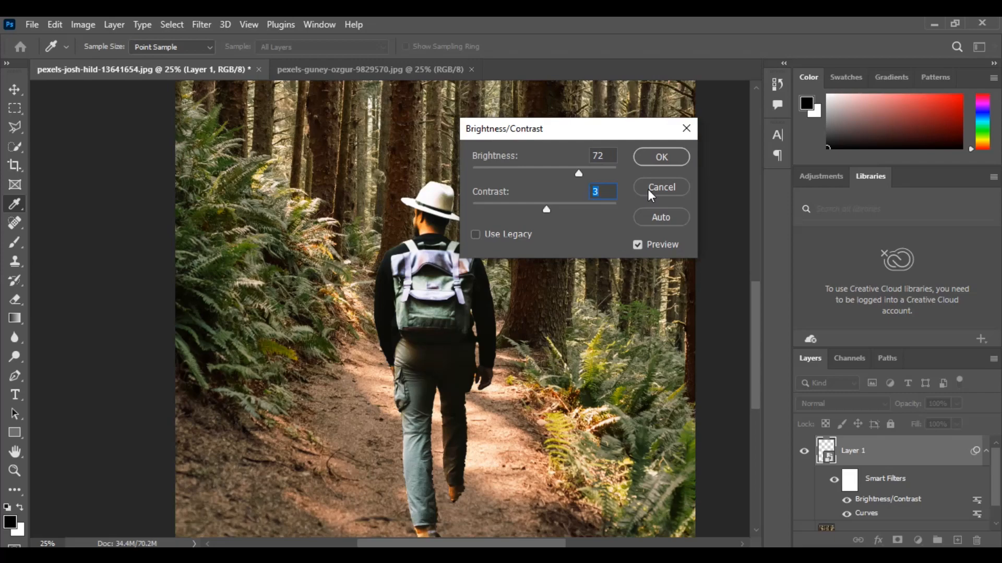
left_click(647, 189)
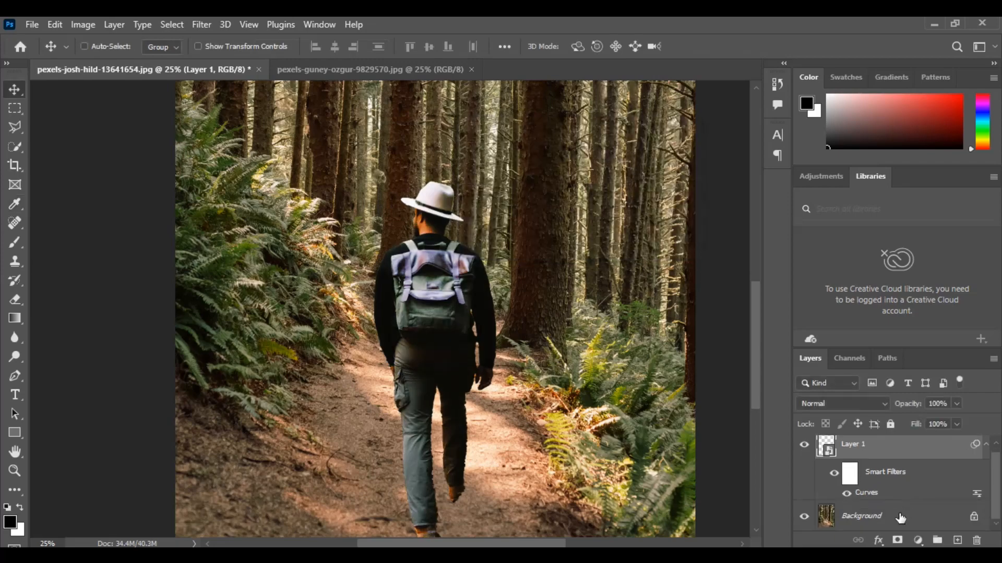
- Add a Brightness/Contrast adjustment layer above Layer 1 with brightness 15 and contrast 11
left_click(917, 541)
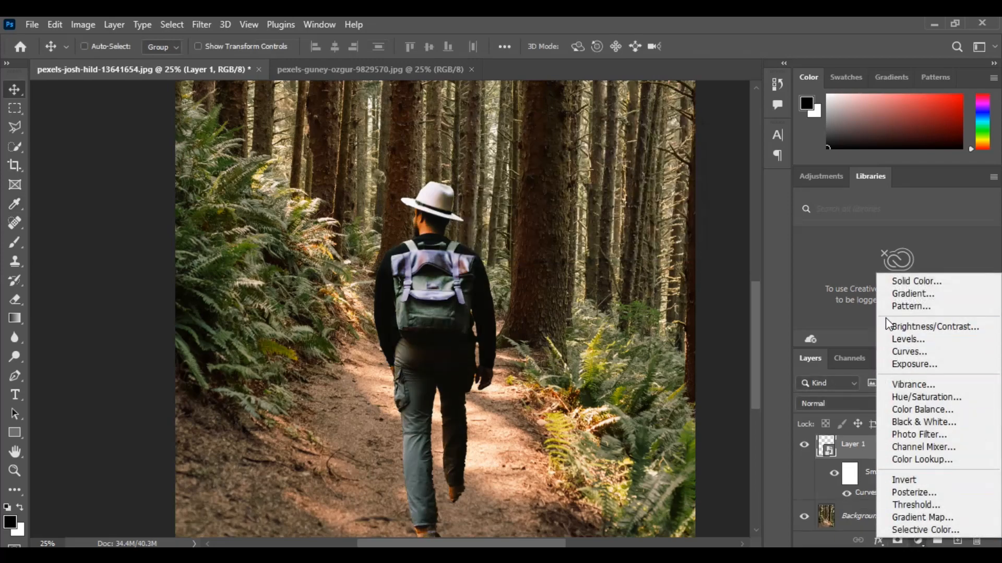
left_click(898, 329)
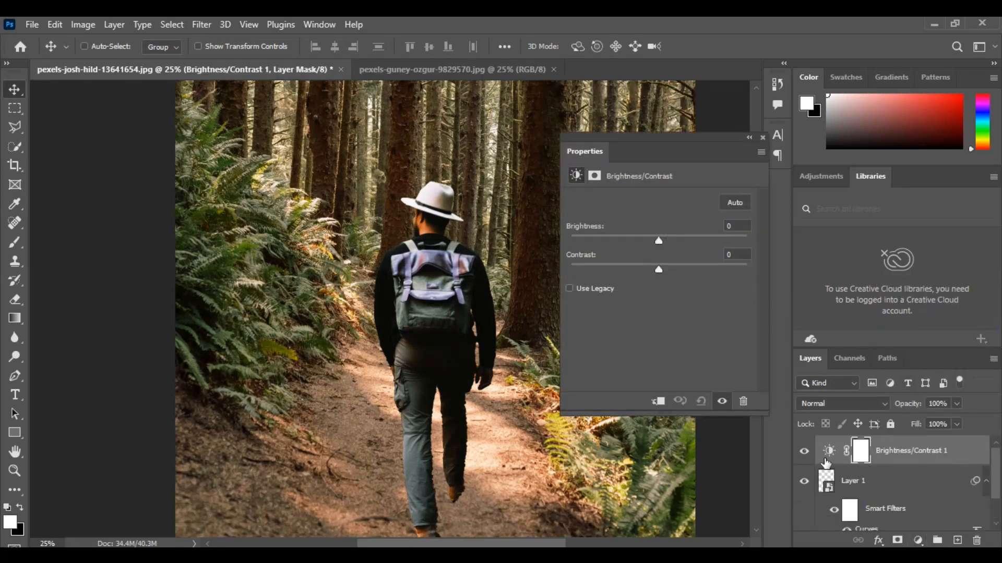
left_click_drag(658, 240, 669, 271)
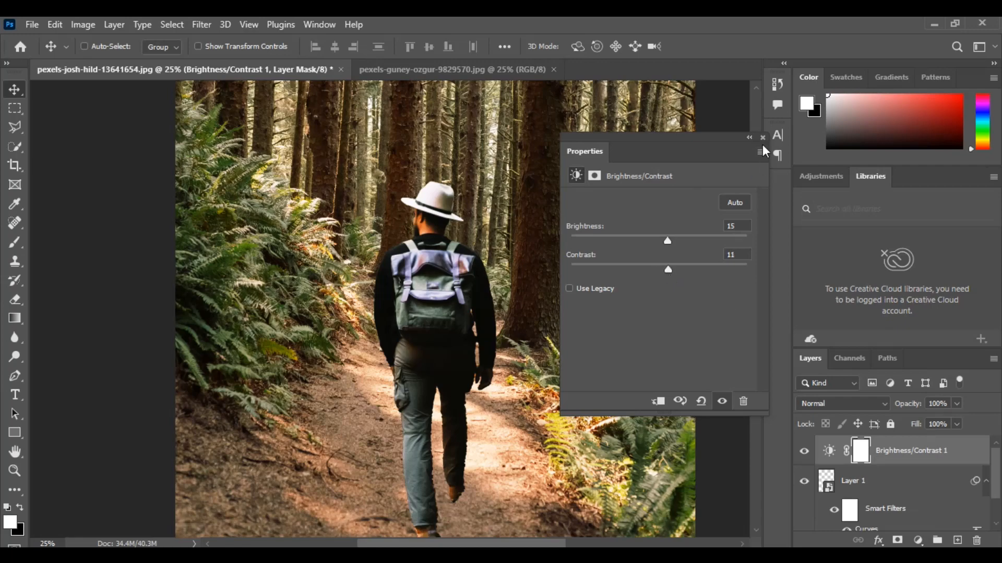
- Add a Selective Color adjustment layer and tune the Reds with cyan +8%, magenta +6%, adjusted yellow and reduced black
left_click(918, 540)
left_click(934, 533)
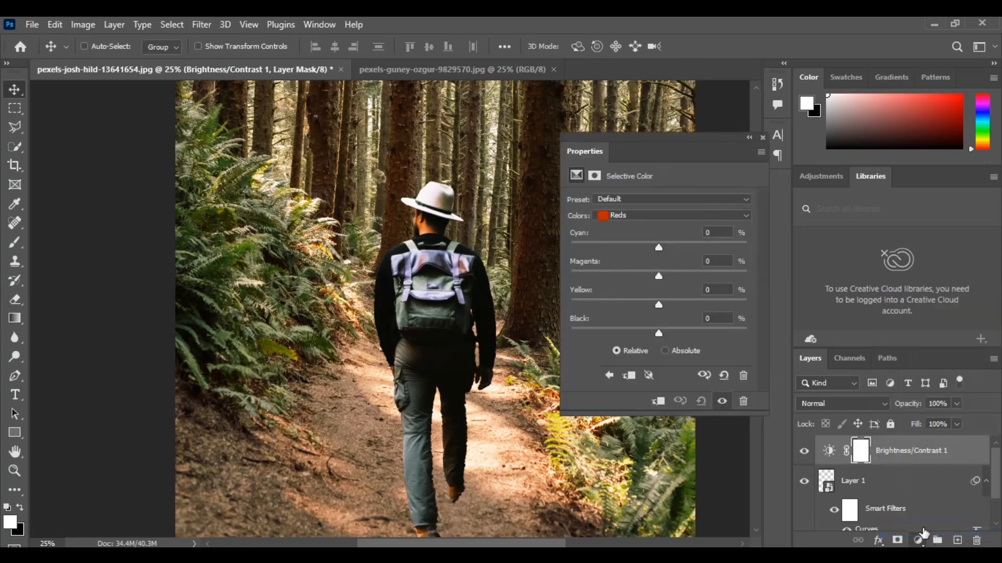
left_click(711, 214)
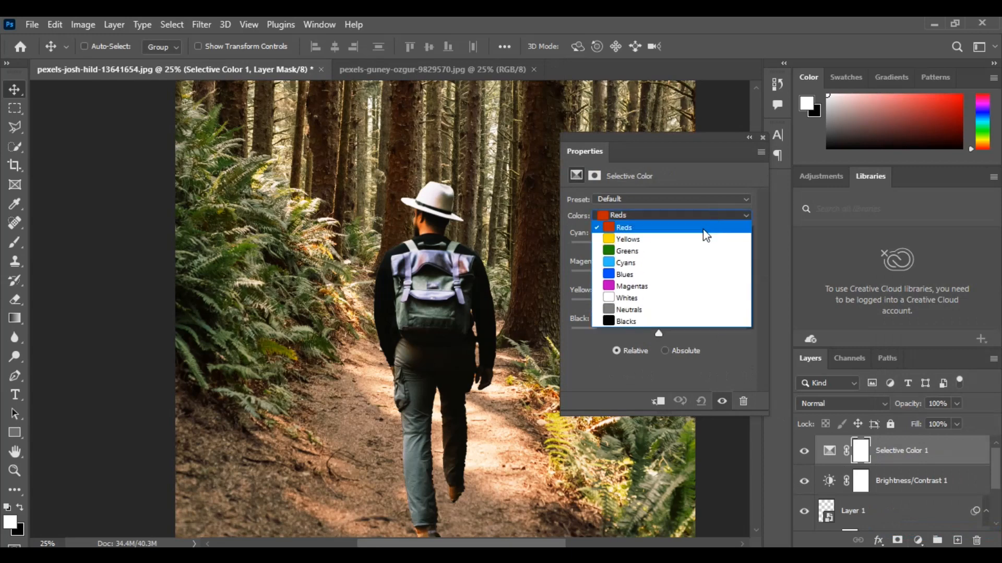
key("Escape")
left_click_drag(660, 247, 665, 275)
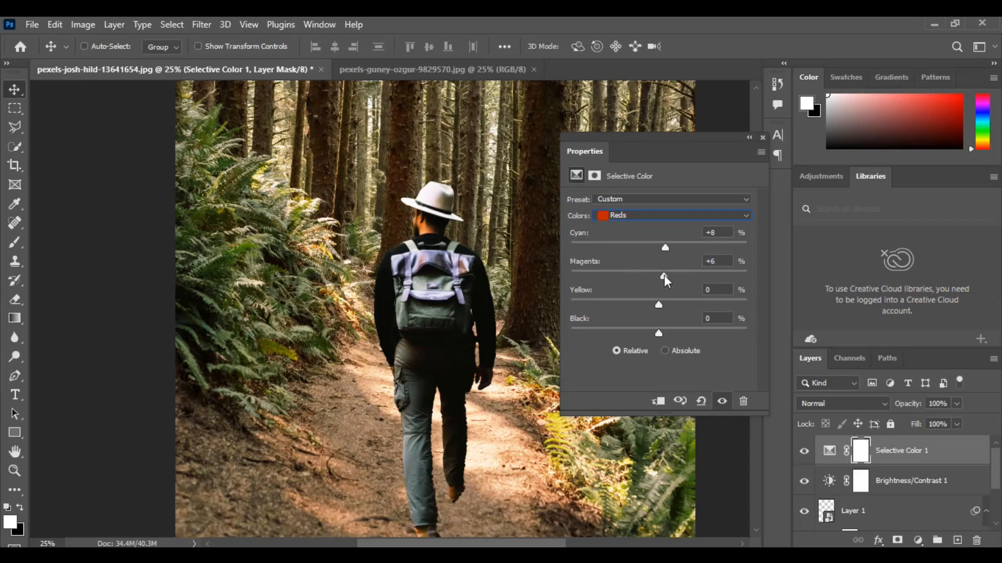
left_click_drag(659, 305, 652, 330)
- Set the Selective Color Blacks to cyan +7%, magenta -1%, yellow +2% and black +1%
left_click(674, 215)
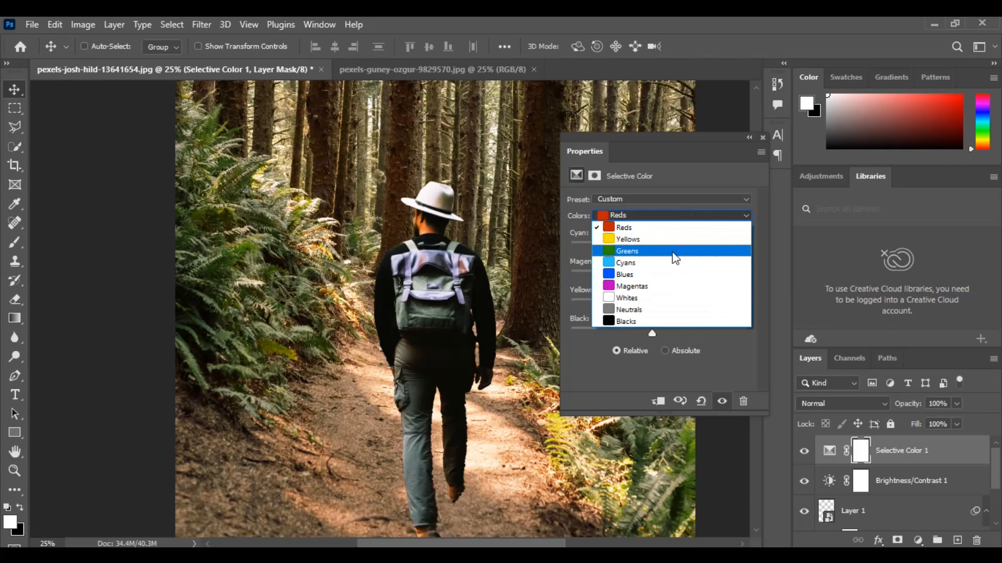
left_click(660, 321)
left_click_drag(661, 334, 665, 250)
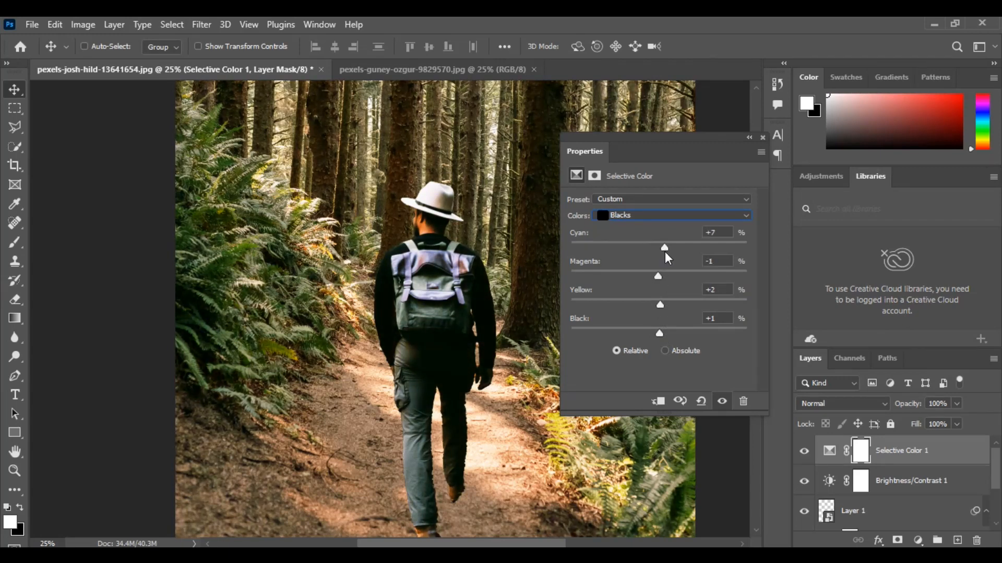
- Adjust the cyan, magenta, yellow and black amounts of the Selective Color Greens
left_click(657, 216)
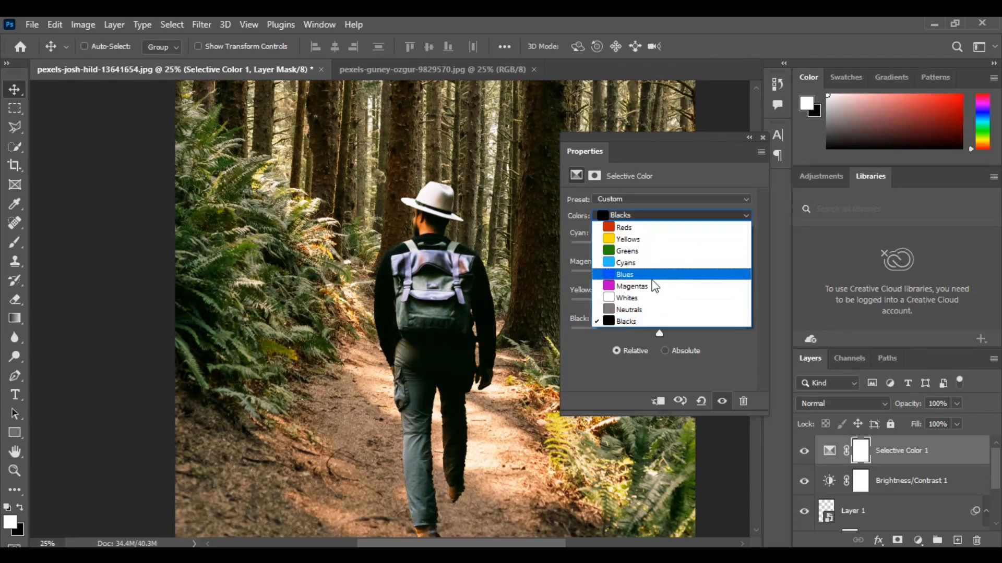
left_click(649, 252)
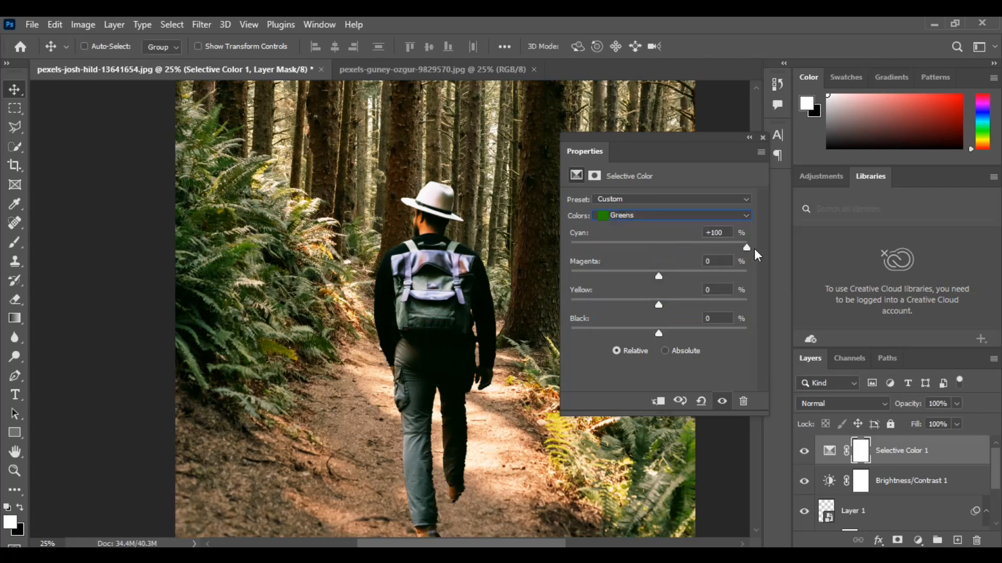
left_click_drag(590, 255, 593, 292)
left_click_drag(658, 305, 676, 334)
- Add a Color Balance adjustment layer and set its highlights to cyan-red -4, magenta-green +4 and yellow-blue -5
left_click(917, 540)
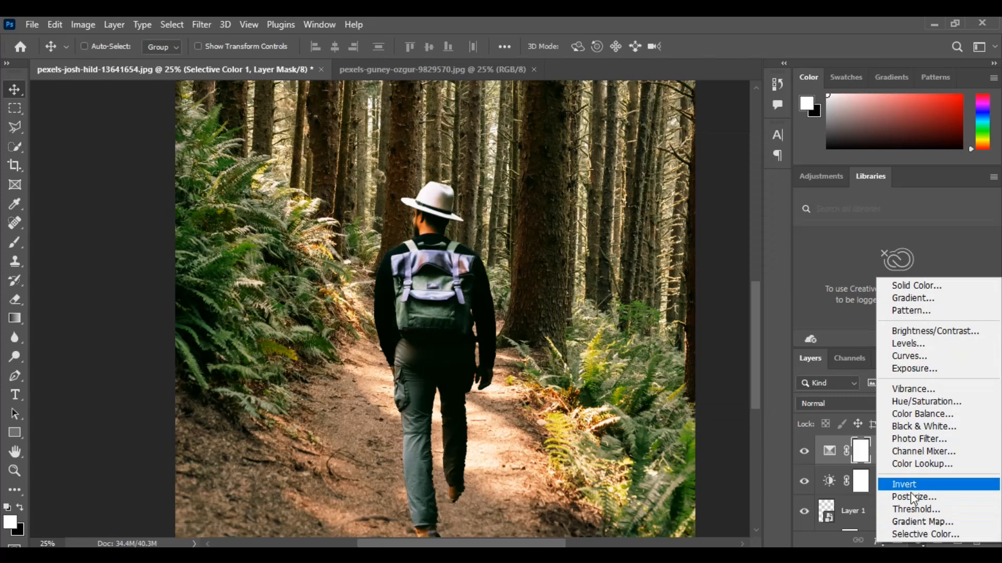
left_click(945, 416)
left_click(646, 201)
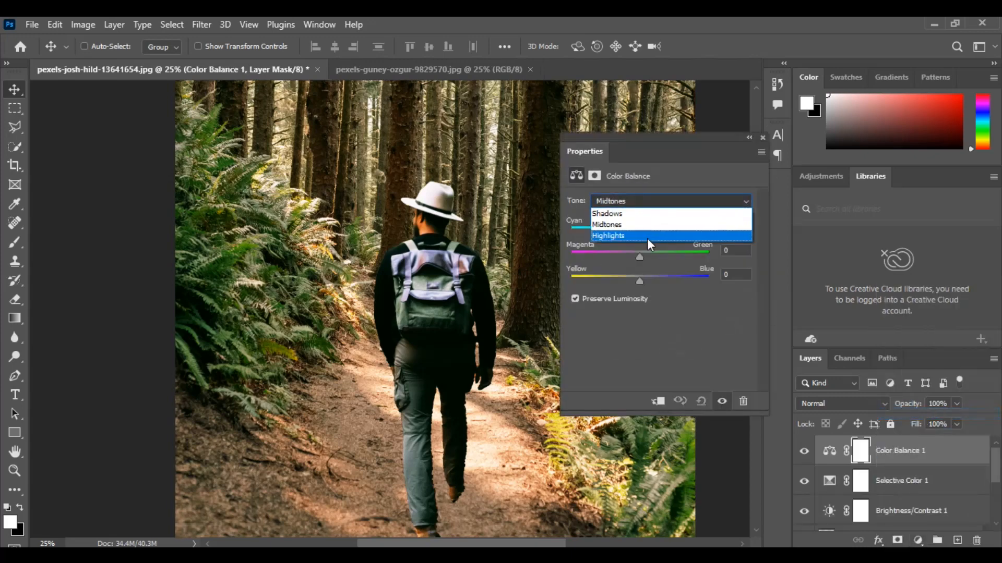
left_click(648, 237)
left_click_drag(637, 233, 637, 281)
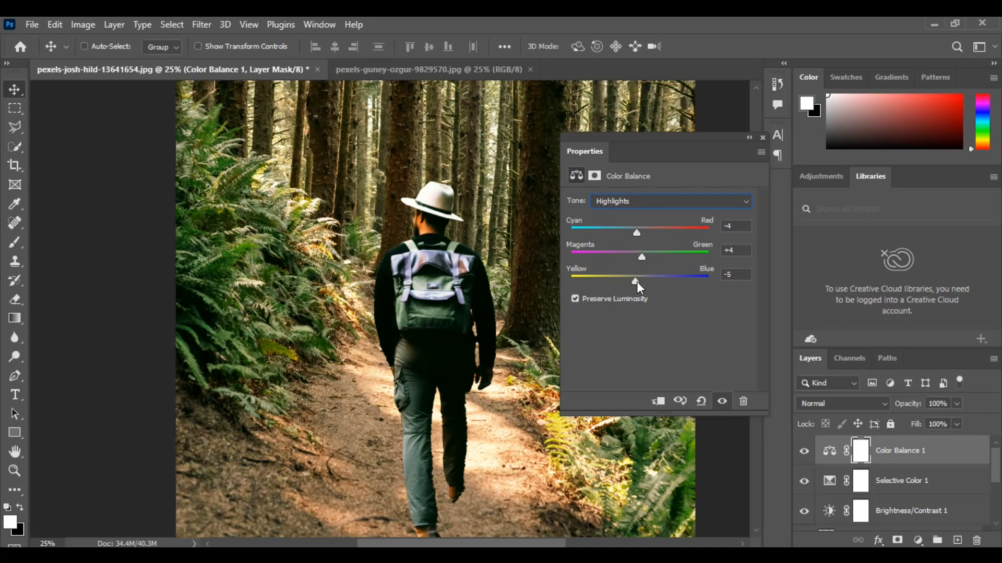
- Fine-tune the Color Balance shadows, setting yellow-blue to 0, and finish the adjustment
left_click(678, 201)
left_click(652, 212)
left_click_drag(640, 232, 645, 280)
left_click_drag(741, 273, 700, 273)
type("0")
left_click_drag(640, 258, 639, 258)
left_click(705, 204)
left_click(765, 139)
left_click(763, 138)
key("z")
left_click(454, 304, "alt")
left_click(454, 303, "alt")
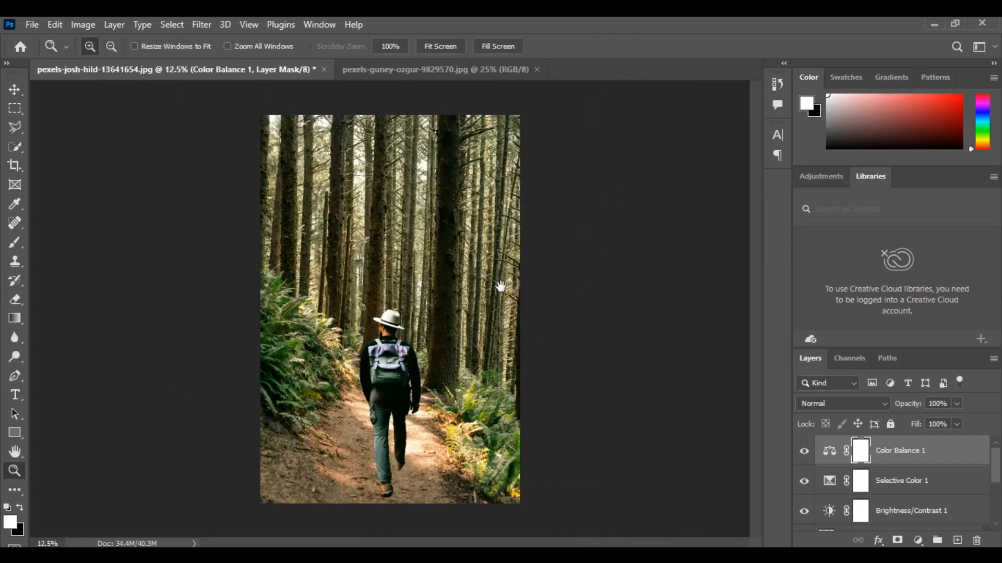
- Create a new empty layer and place it between the hiker layer and the Background
left_click(396, 363)
left_click_drag(396, 363, 458, 292)
left_click(429, 329)
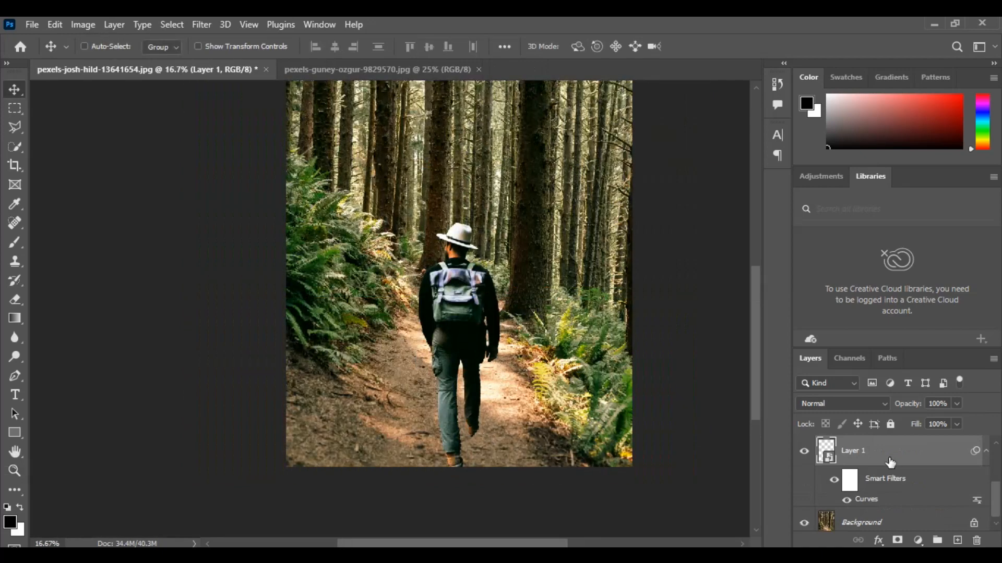
left_click(958, 541)
mouse_move(858, 445)
left_mouse_down()
mouse_move(858, 528)
mouse_move(858, 507)
left_mouse_up()
- Paint a shadow on the ground beside the hiker's feet with a soft black brush of 199 px
key("b")
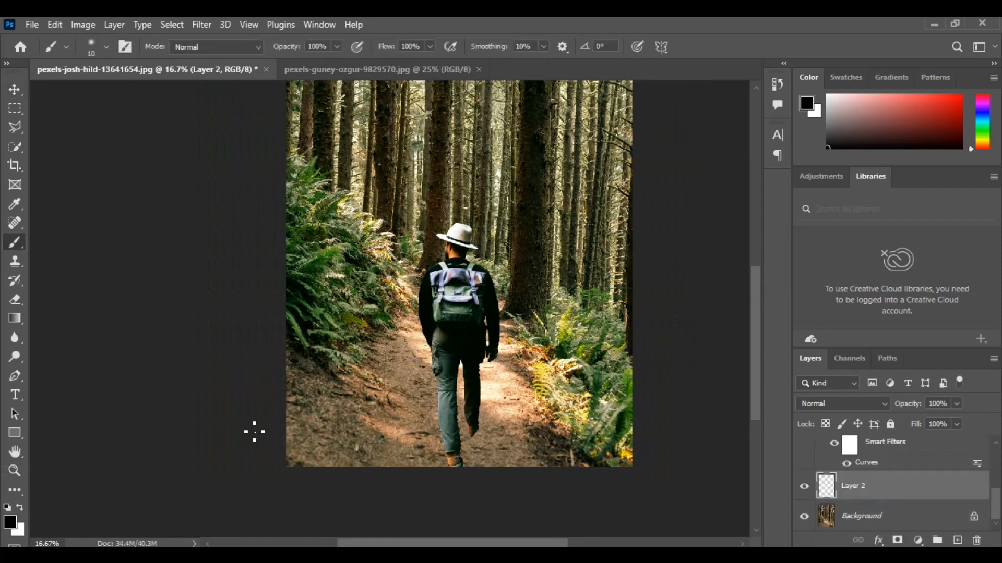
left_click(97, 55)
left_click(104, 91)
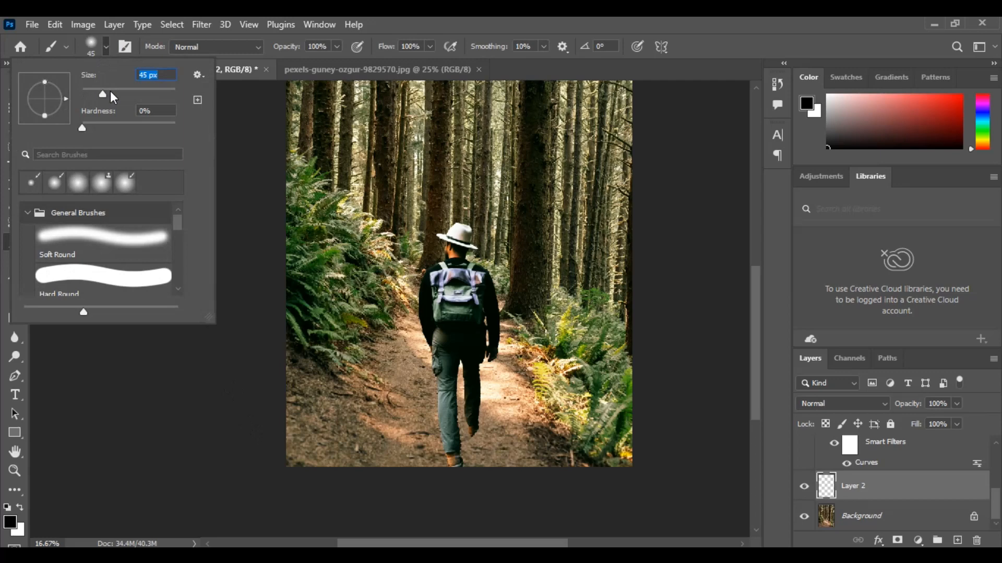
left_click(152, 94)
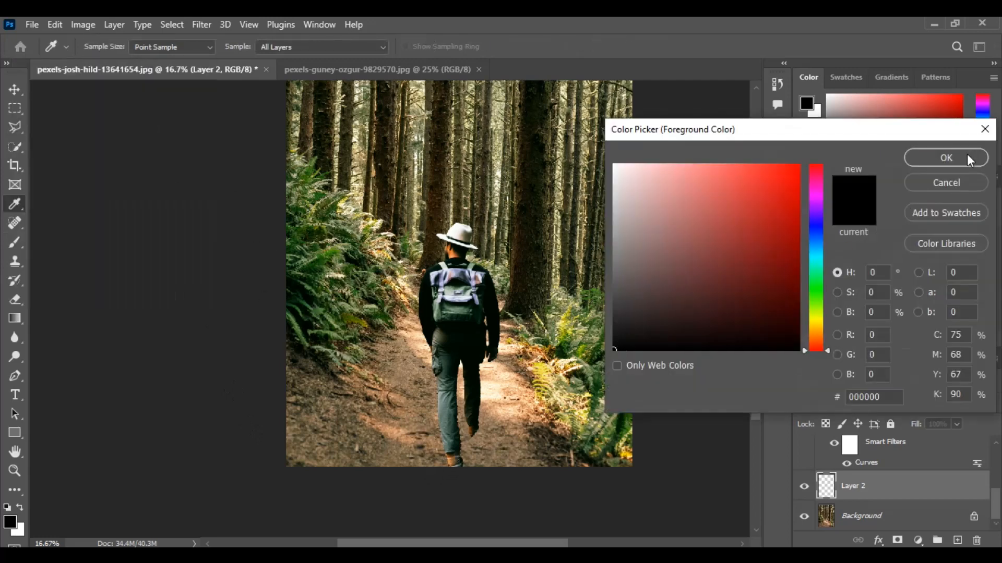
left_click(967, 158)
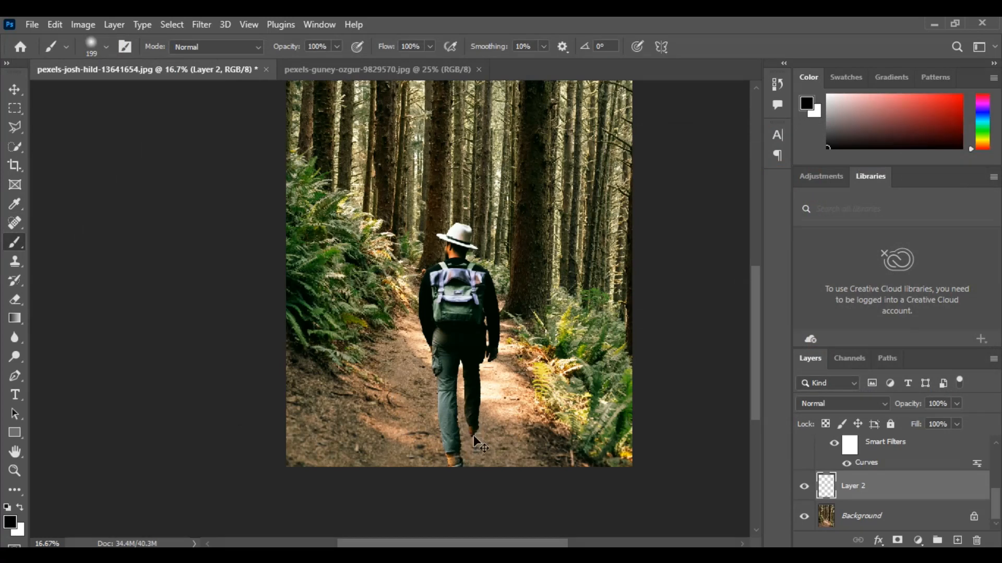
mouse_move(462, 457)
left_mouse_down()
mouse_move(485, 437)
mouse_move(505, 467)
mouse_move(529, 463)
mouse_move(506, 450)
mouse_move(529, 463)
mouse_move(489, 435)
mouse_move(528, 453)
mouse_move(502, 444)
left_mouse_up()
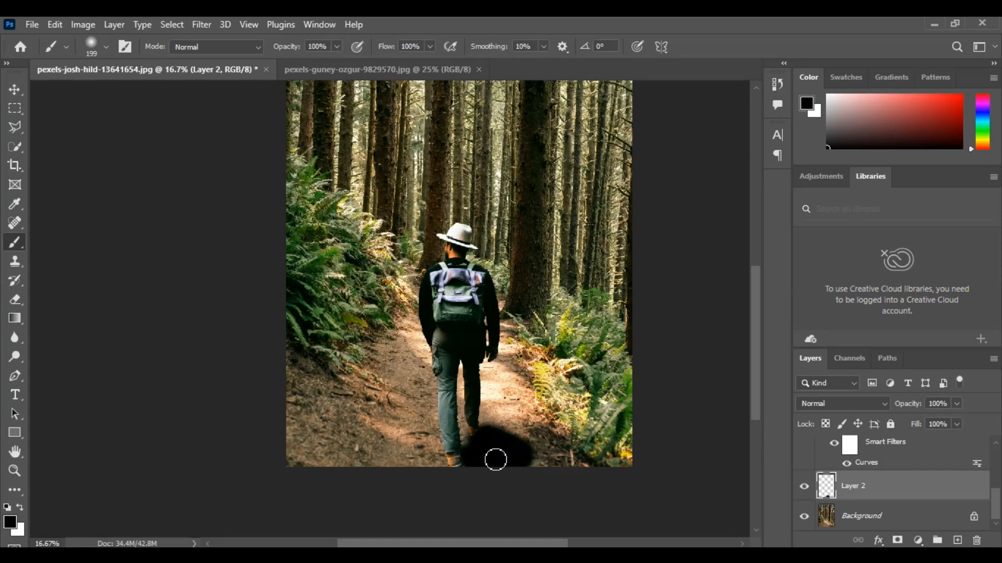
- Set the ground shadow layer to Soft Light blending at 61% opacity
left_click(889, 405)
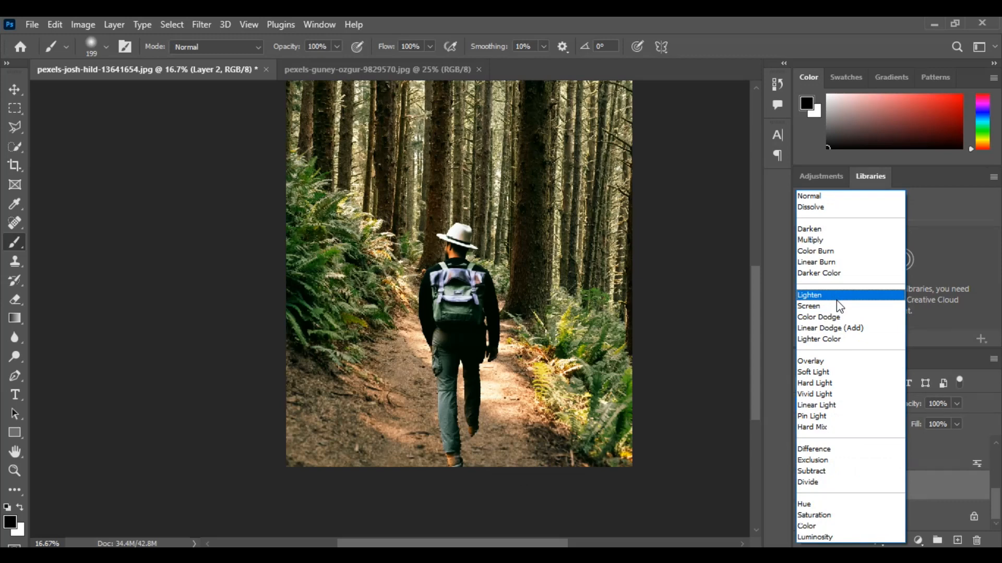
left_click(832, 372)
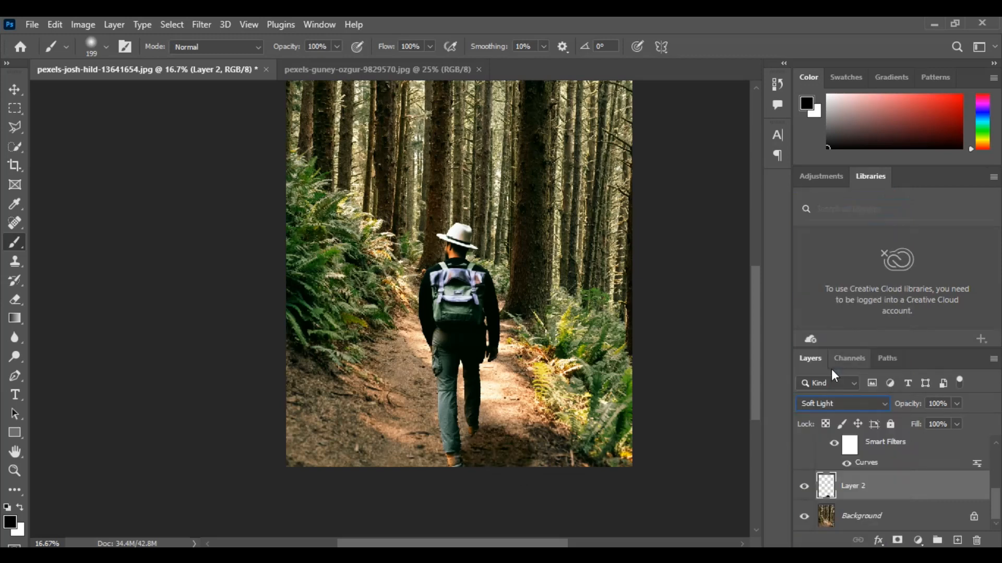
left_click(956, 407)
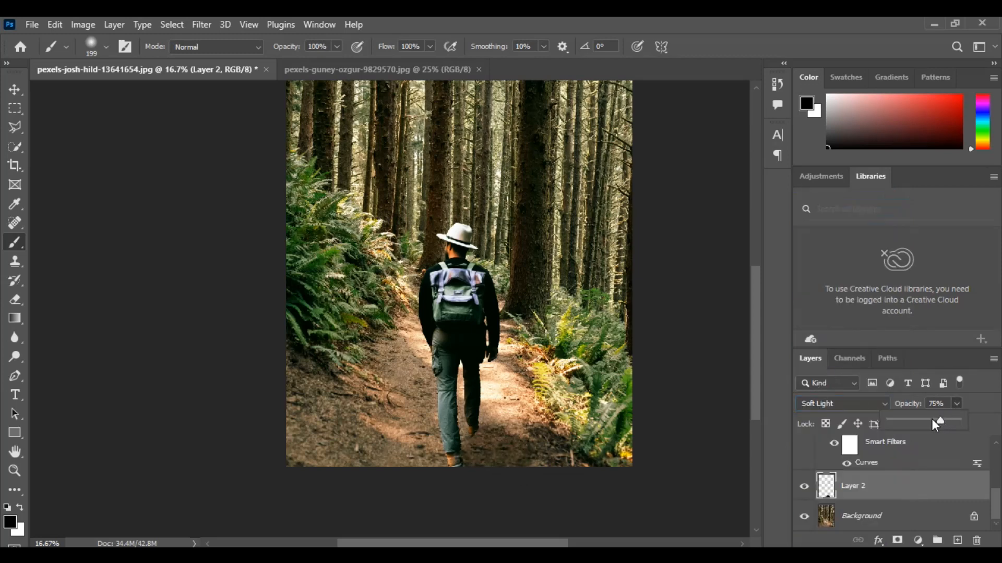
key("v")
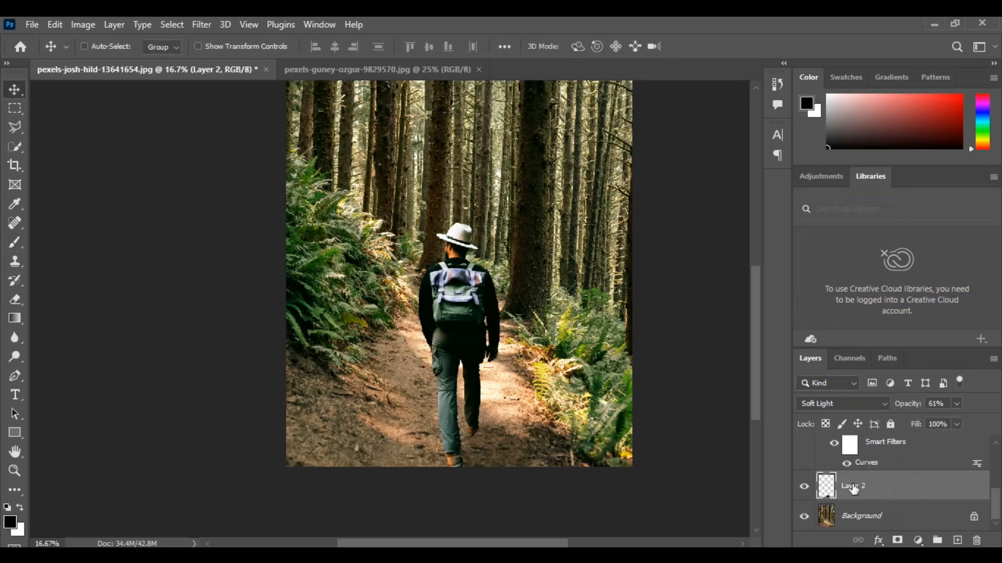
- Add another layer above the ground shadow and paint black contact shadows beside both of the hiker's shoes
left_click(957, 540)
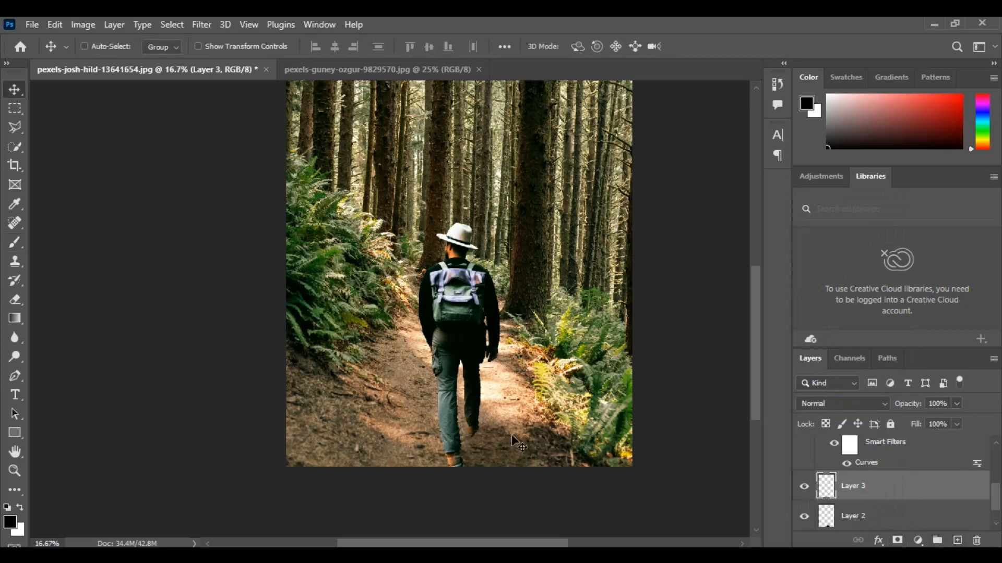
key("b")
scroll(516, 443, "up", 3)
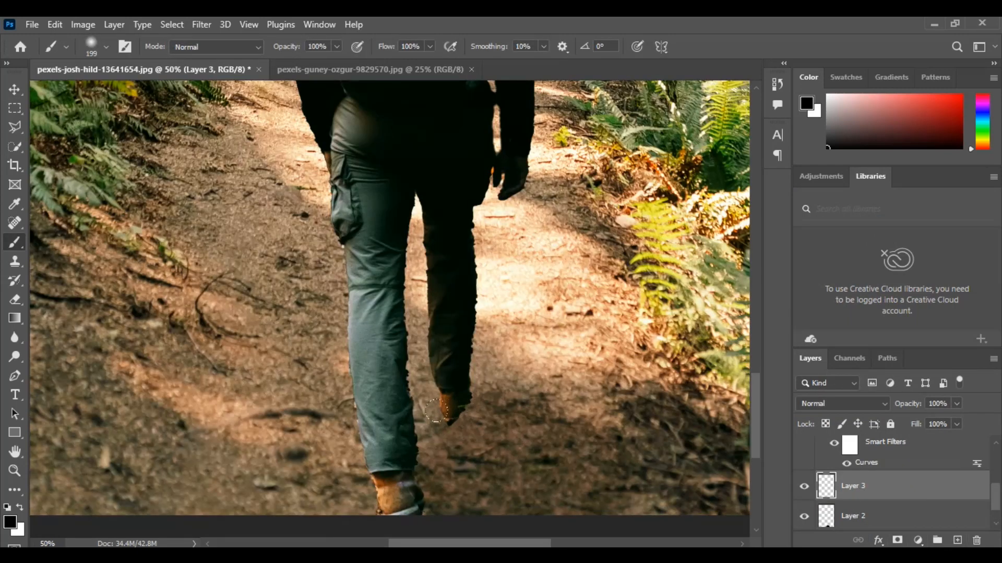
left_click(444, 420)
left_click(441, 413)
left_click(455, 402)
left_click(453, 403)
left_click(414, 485)
left_click(414, 484)
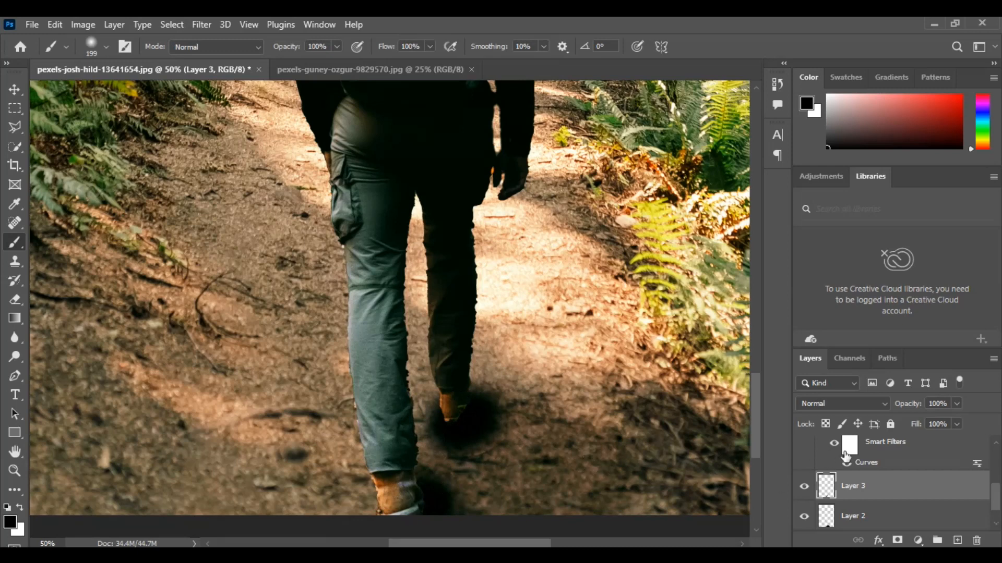
- Set the contact shadow layer to Soft Light blending at 63% opacity
left_click(879, 403)
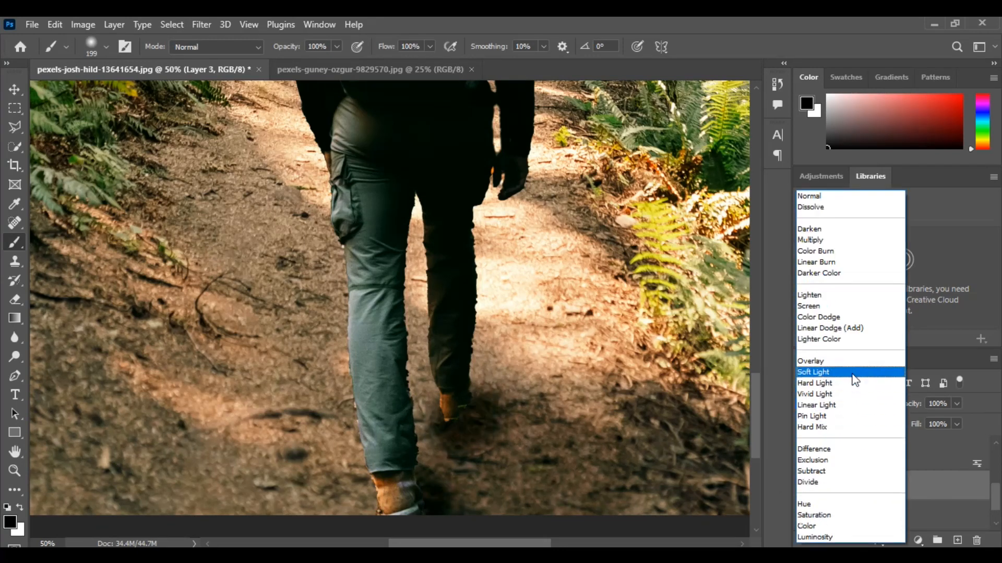
left_click(852, 374)
left_click(957, 404)
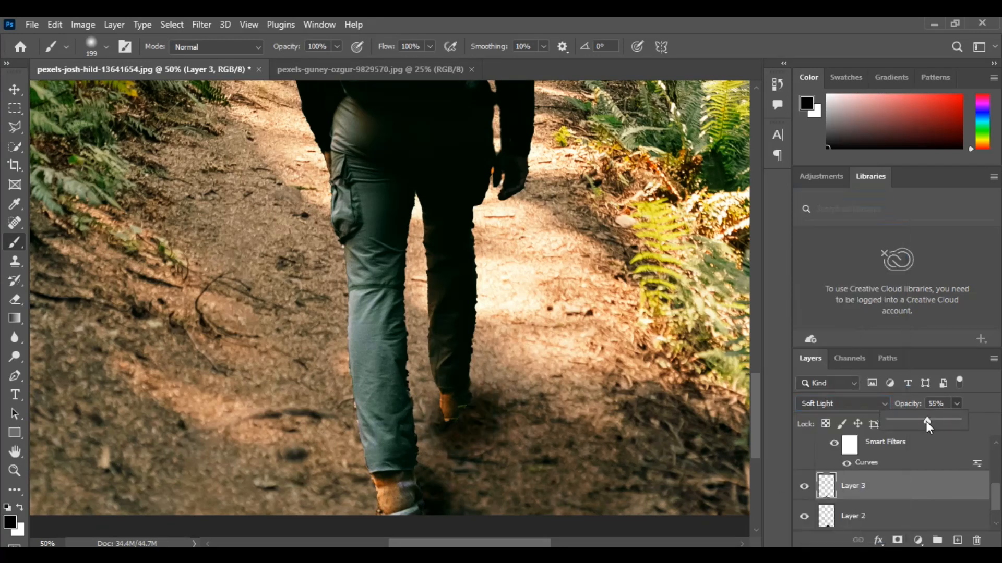
left_click_drag(927, 421, 933, 421)
left_click(524, 318)
- Add a new empty layer at the top of the layer stack, above the Color Balance adjustment
key("ctrl+space")
key("ctrl+minus")
key("ctrl+minus")
key("ctrl+minus")
key("ctrl+minus")
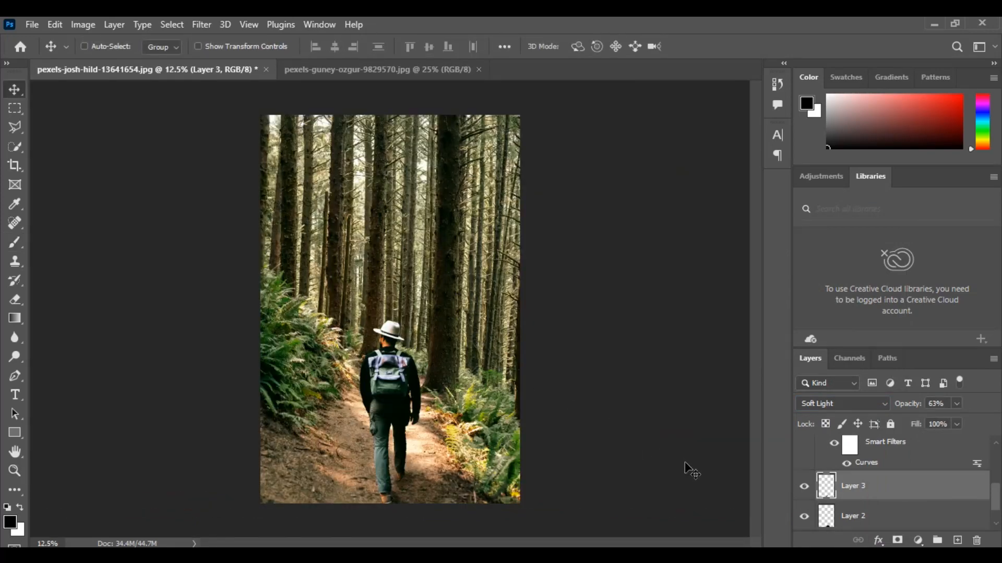
scroll(880, 509, "up", 5)
left_click(958, 542)
left_click_drag(856, 513, 842, 435)
- Enlarge the soft brush to 2874 px and sample a pale beige from the light between the trees
key("b")
left_click(106, 47)
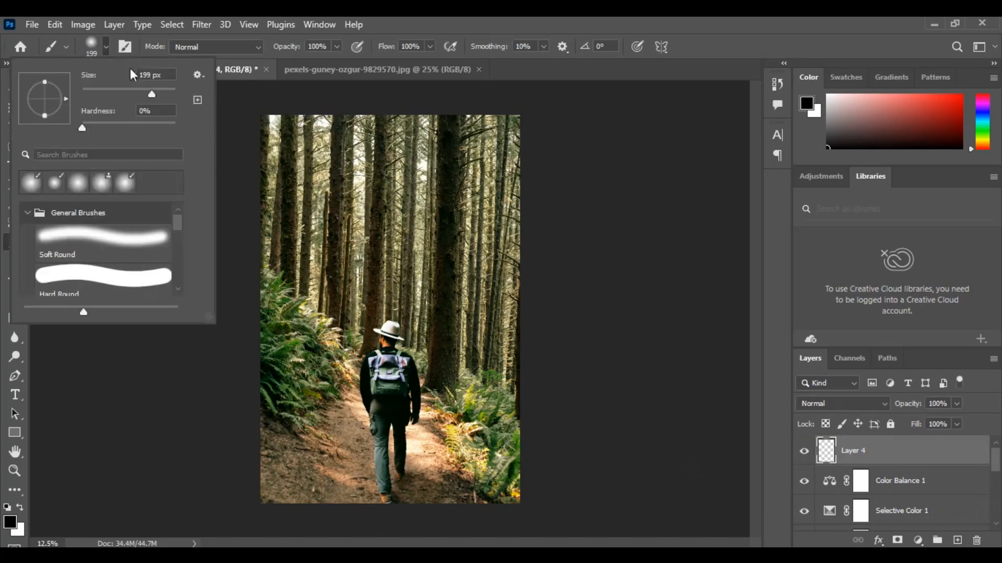
left_click_drag(151, 92, 170, 91)
left_click(302, 146)
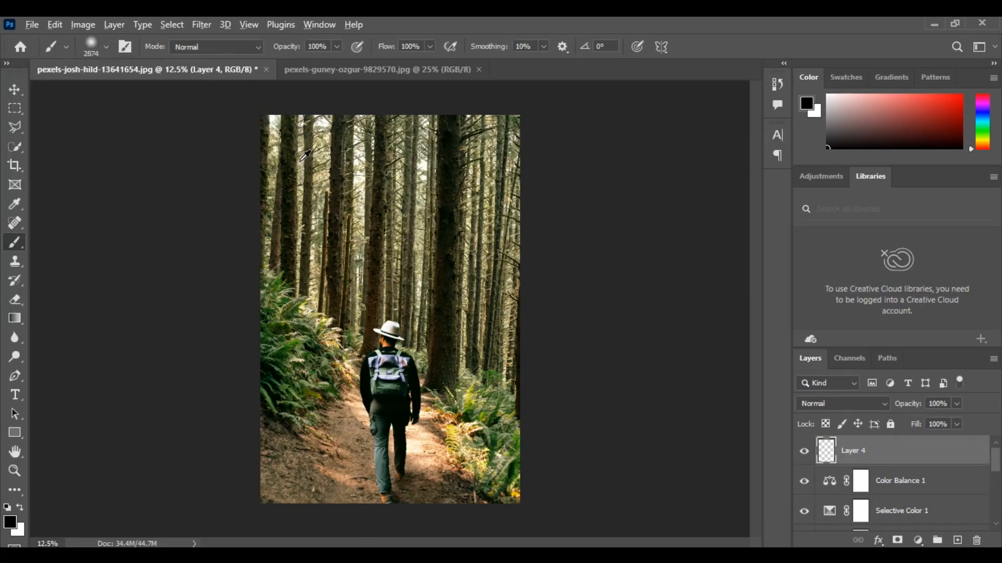
left_click(301, 159, "alt")
left_click(301, 162, "alt")
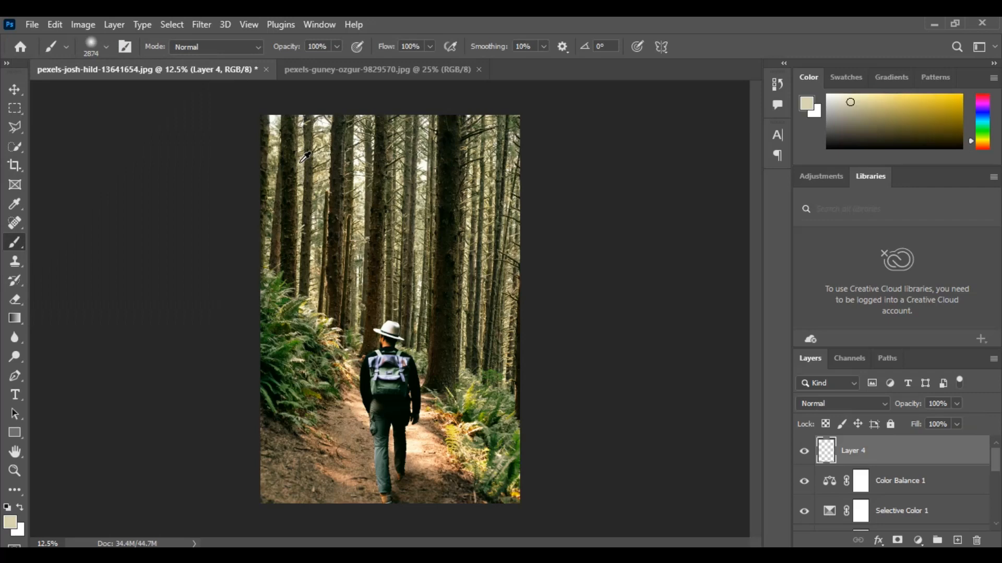
right_click(300, 163, "alt")
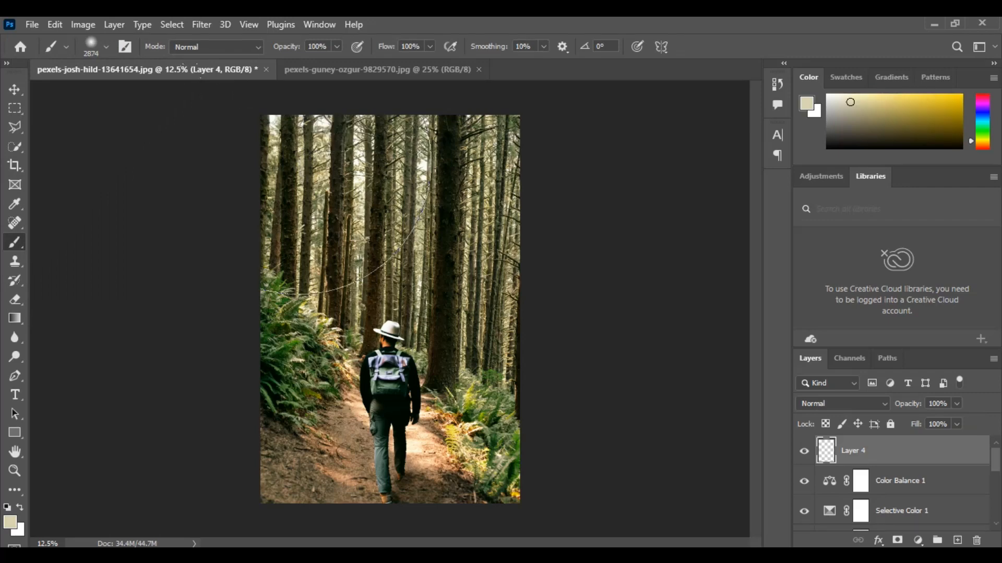
- Paint a soft beige glow over the trees in the photo's upper-left area
left_click(324, 209)
left_click(327, 224)
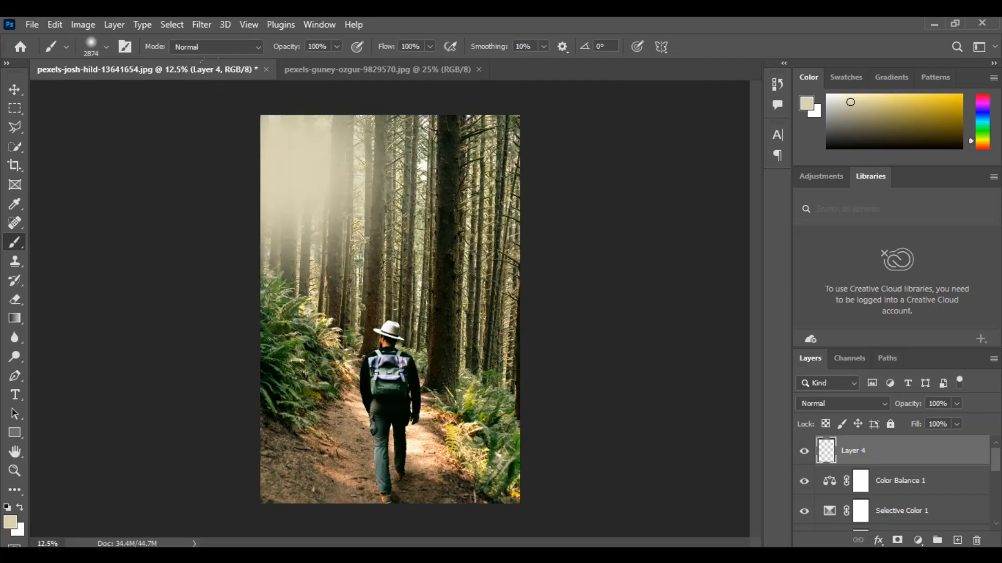
left_click(325, 176)
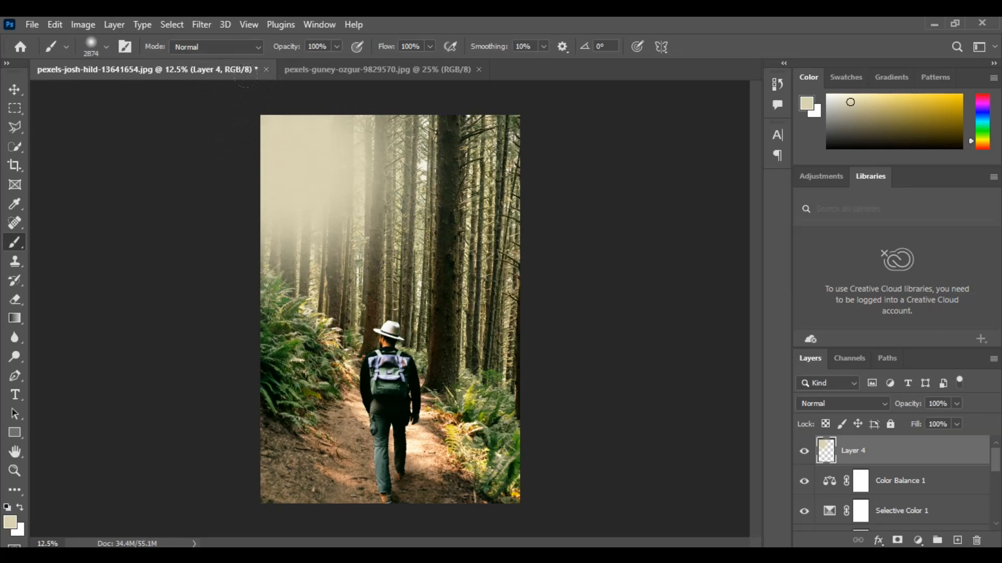
left_click(372, 211)
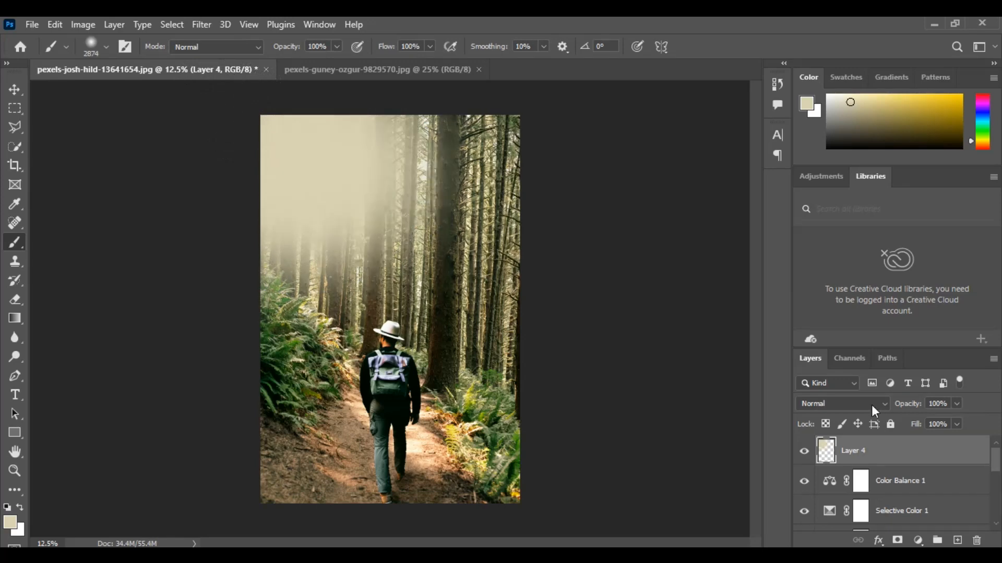
- Set the glow layer's blend mode to Hard Light and open its opacity for adjustment
left_click(871, 404)
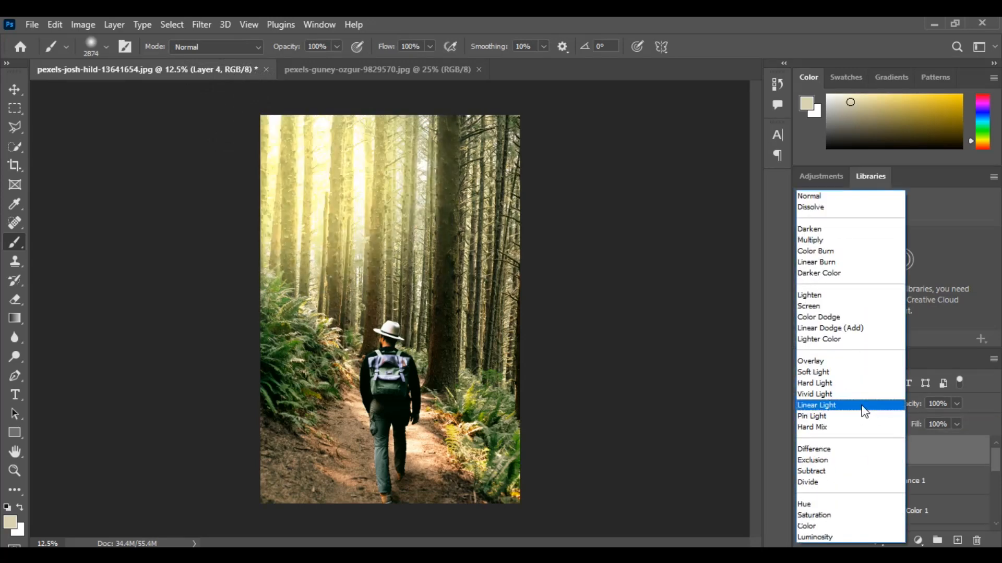
left_click(877, 406)
left_click(957, 404)
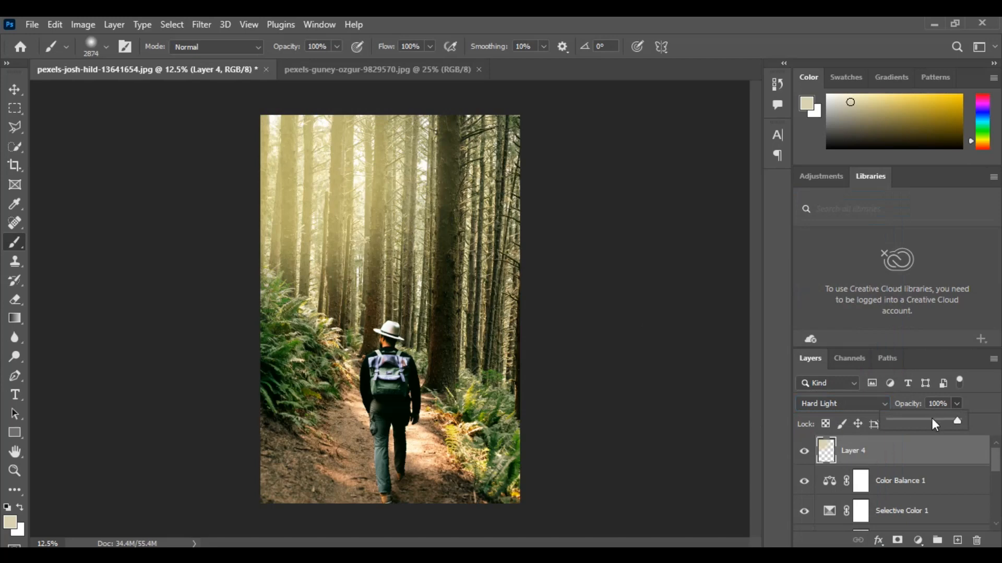